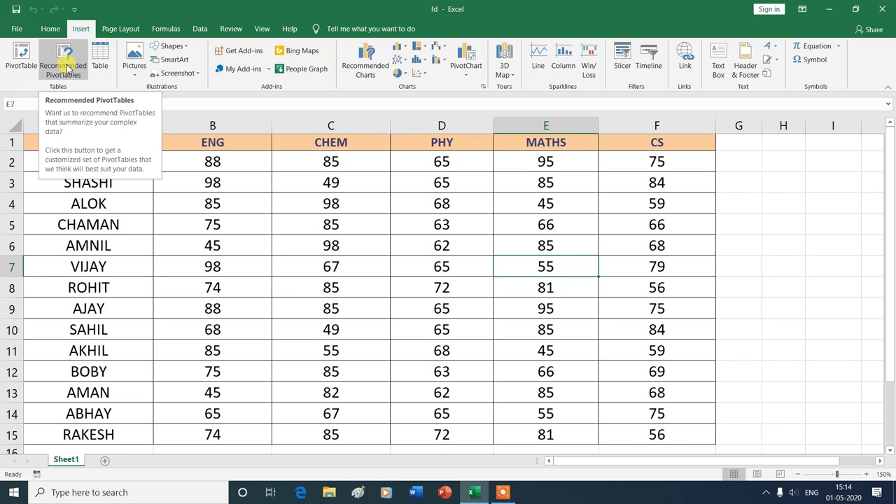
From the recommended pivot tables, insert Sum of ENG by PHY (grand total 1063) on a new sheet.
{"action": "left_click", "coordinate": [68, 65]}
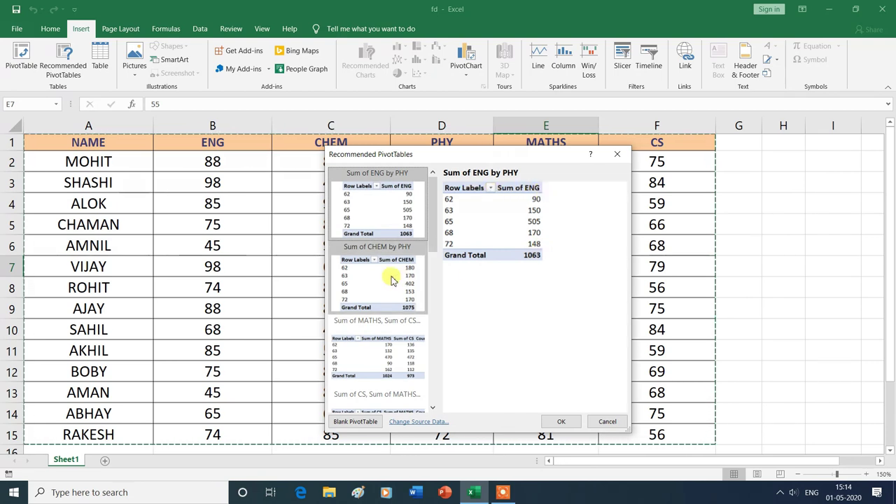
{"action": "left_click", "coordinate": [392, 280]}
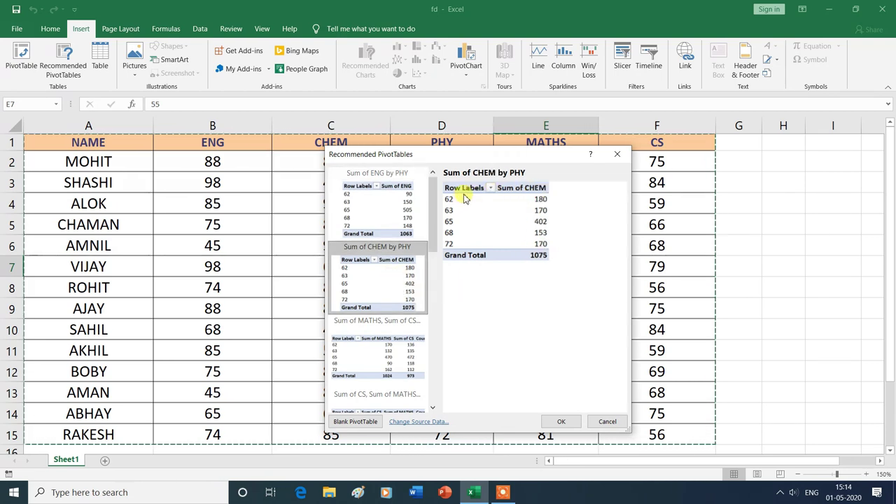
{"action": "left_click", "coordinate": [376, 355]}
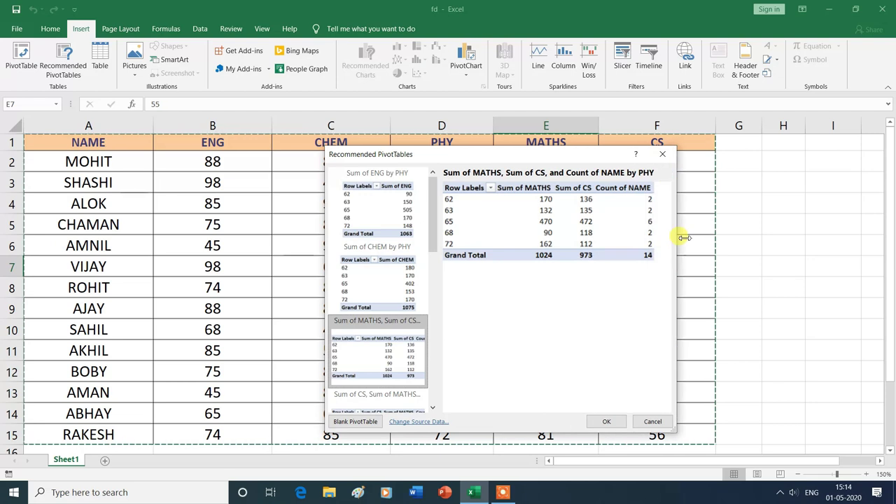
{"action": "left_click_drag", "start_coordinate": [630, 233], "coordinate": [684, 233]}
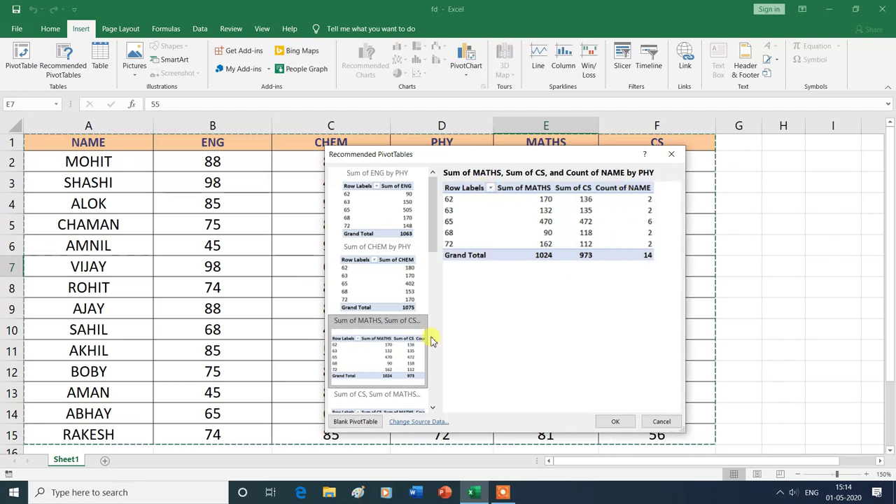
{"action": "left_click", "coordinate": [433, 410]}
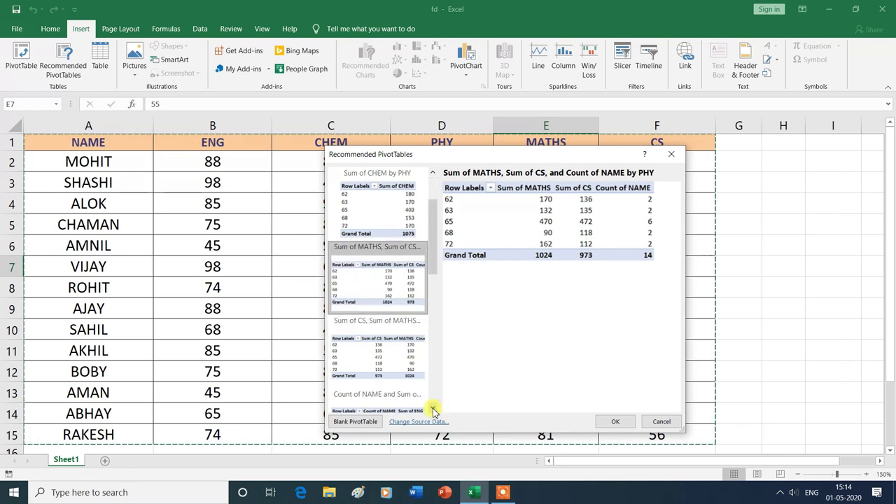
{"action": "left_click", "coordinate": [432, 410]}
{"action": "left_click", "coordinate": [433, 411]}
{"action": "left_click", "coordinate": [432, 410]}
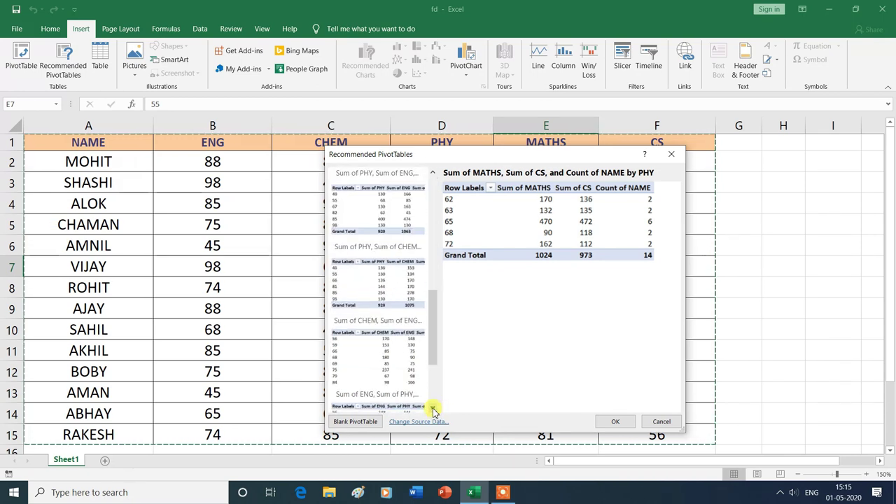
{"action": "left_click", "coordinate": [433, 410]}
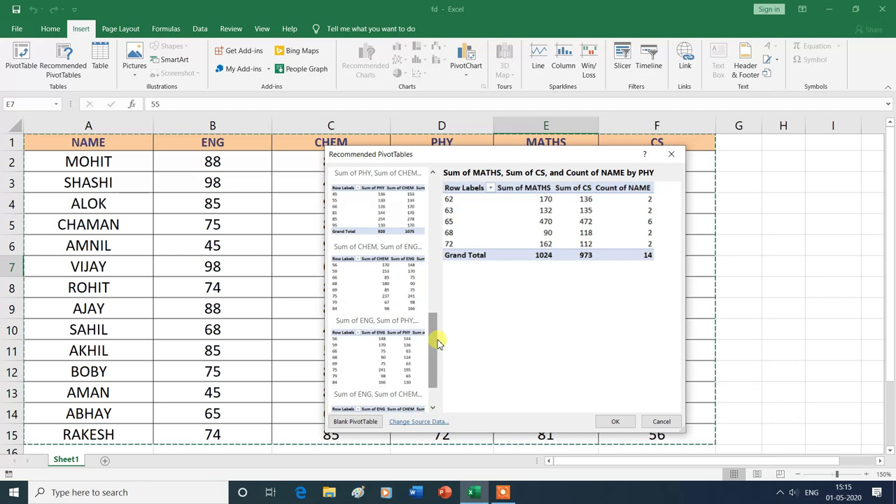
{"action": "left_click_drag", "start_coordinate": [433, 340], "coordinate": [434, 203]}
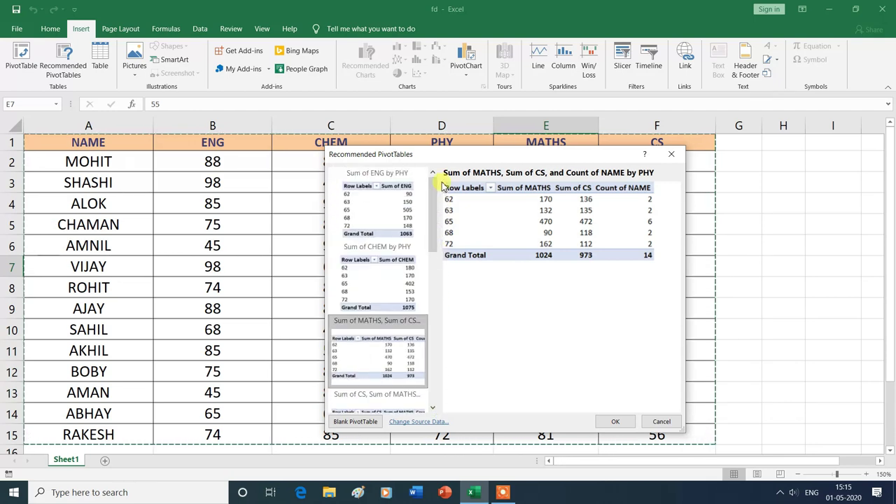
{"action": "left_click", "coordinate": [391, 214]}
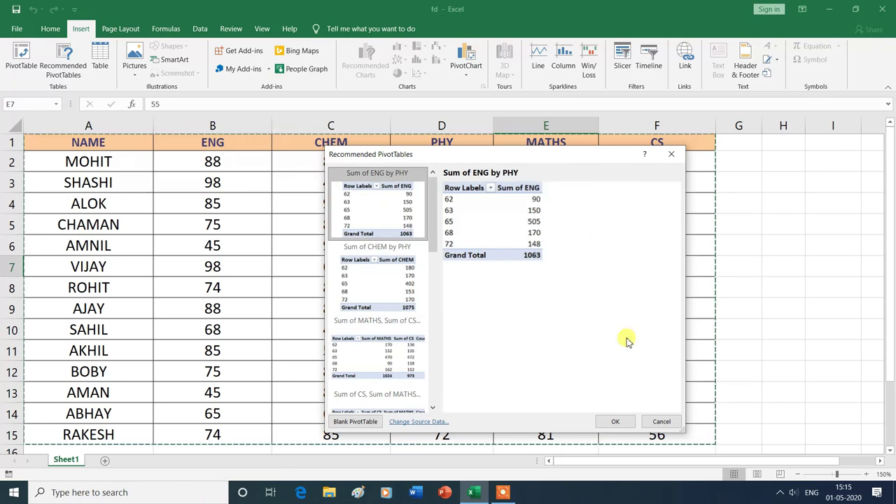
{"action": "left_click", "coordinate": [615, 421]}
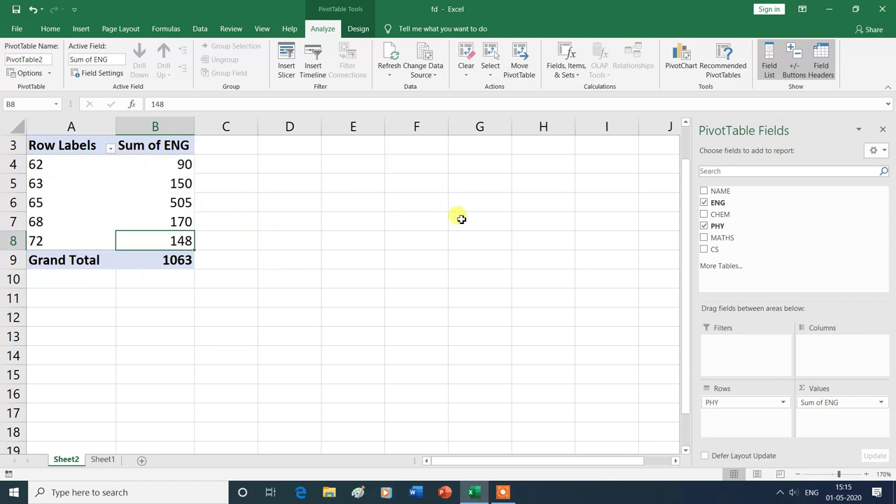
Add NAME to the rows and remove the PHY and ENG fields, leaving the 14 student names.
{"action": "left_click", "coordinate": [704, 192]}
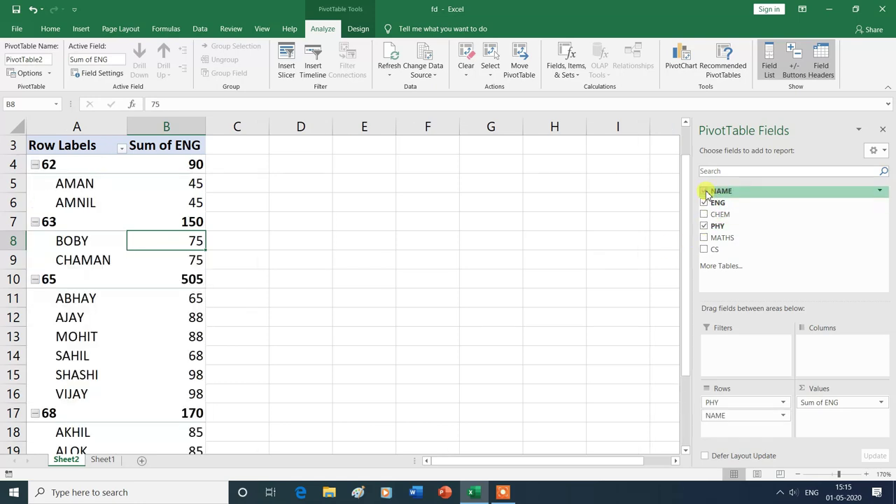
{"action": "left_click", "coordinate": [704, 226]}
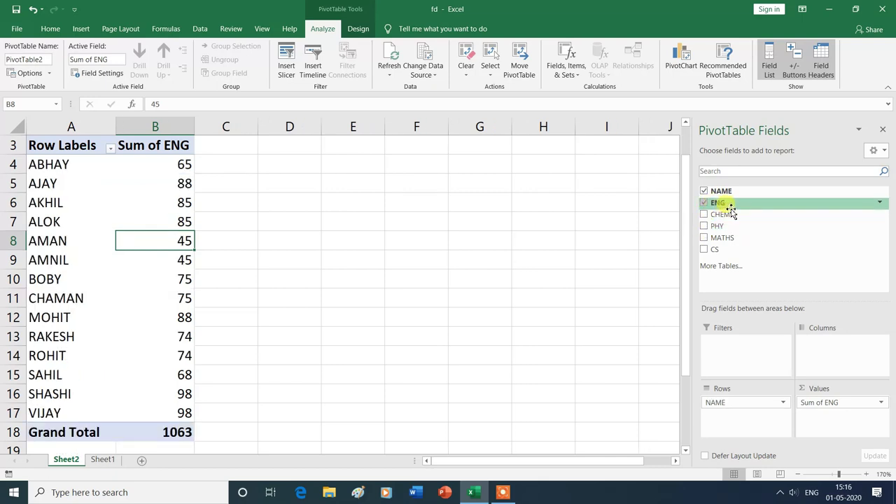
{"action": "left_click", "coordinate": [718, 203]}
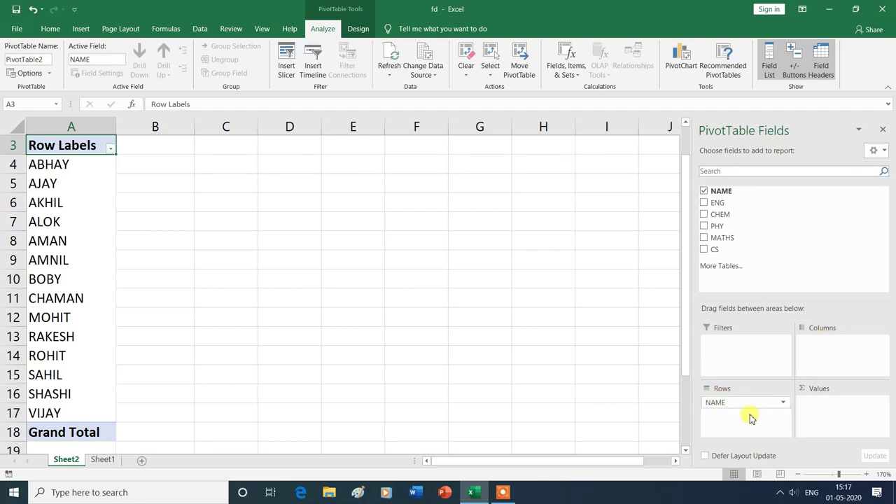
{"action": "left_click_drag", "start_coordinate": [744, 404], "coordinate": [821, 350]}
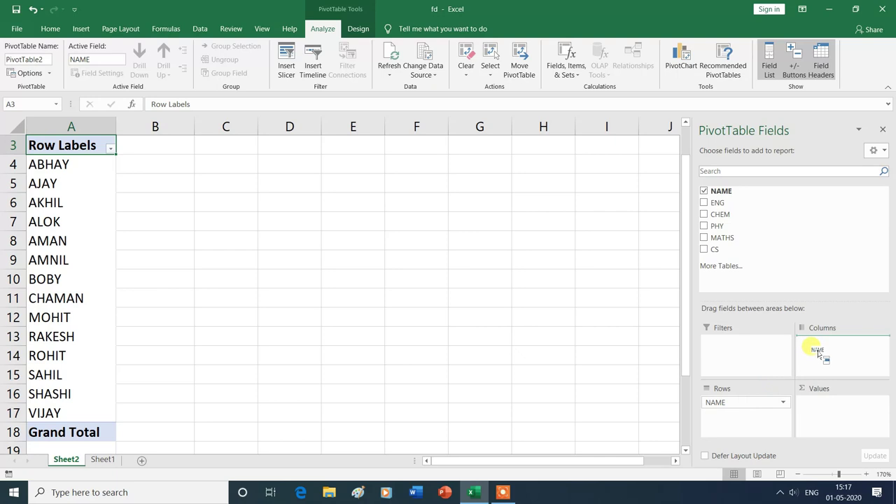
{"action": "left_click_drag", "start_coordinate": [821, 350], "coordinate": [827, 352]}
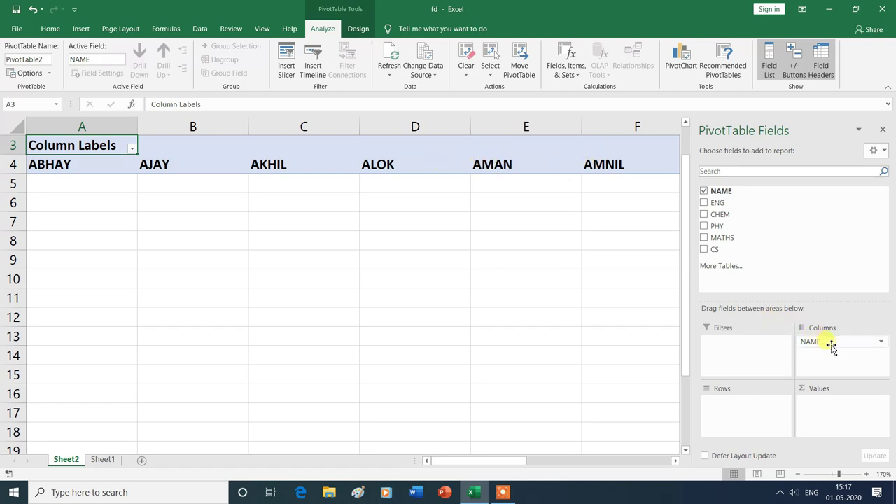
{"action": "left_click_drag", "start_coordinate": [833, 344], "coordinate": [728, 417]}
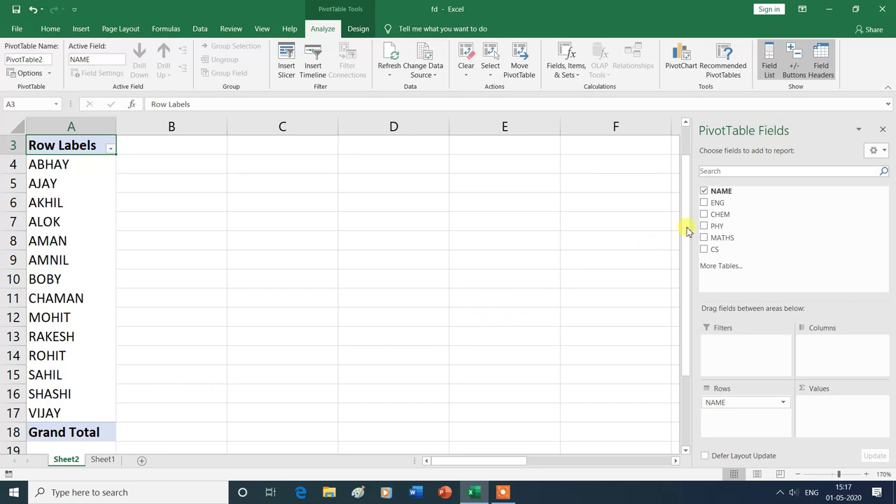
{"action": "mouse_move", "coordinate": [717, 203]}
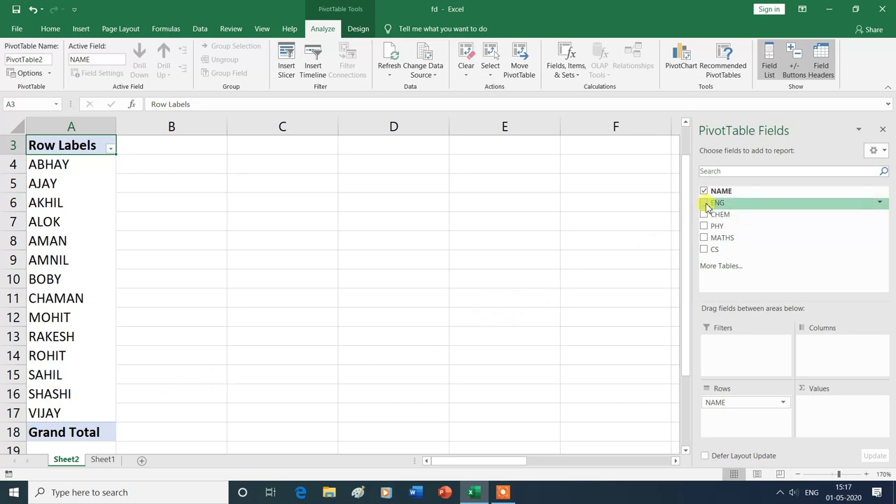
Add ENG, CHEM, PHY, MATHS and CS sum columns for each student.
{"action": "left_click", "coordinate": [704, 203]}
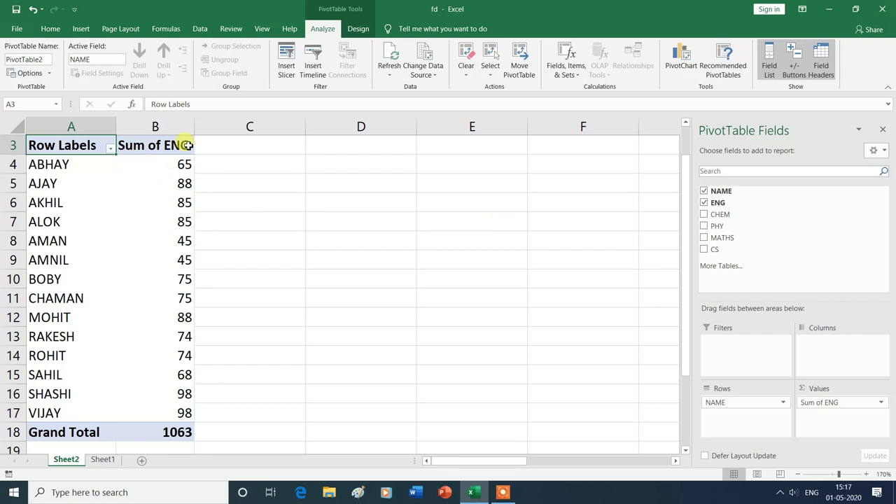
{"action": "left_click", "coordinate": [704, 214]}
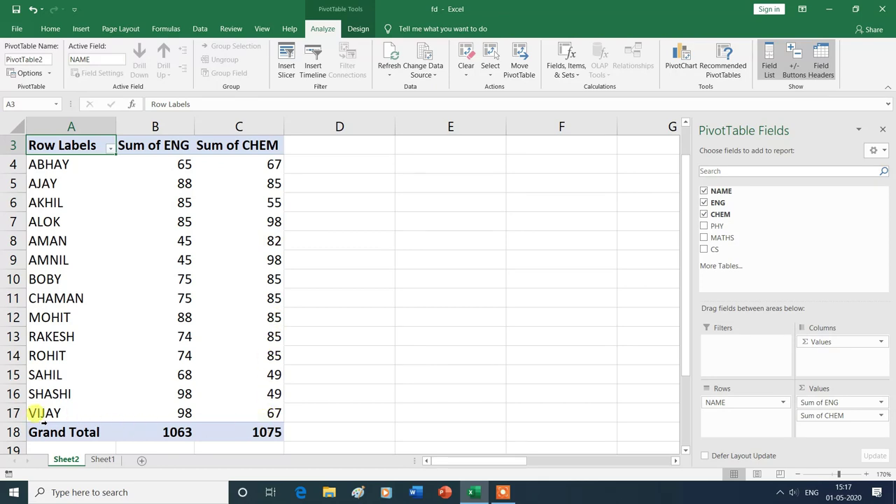
{"action": "left_click", "coordinate": [704, 226]}
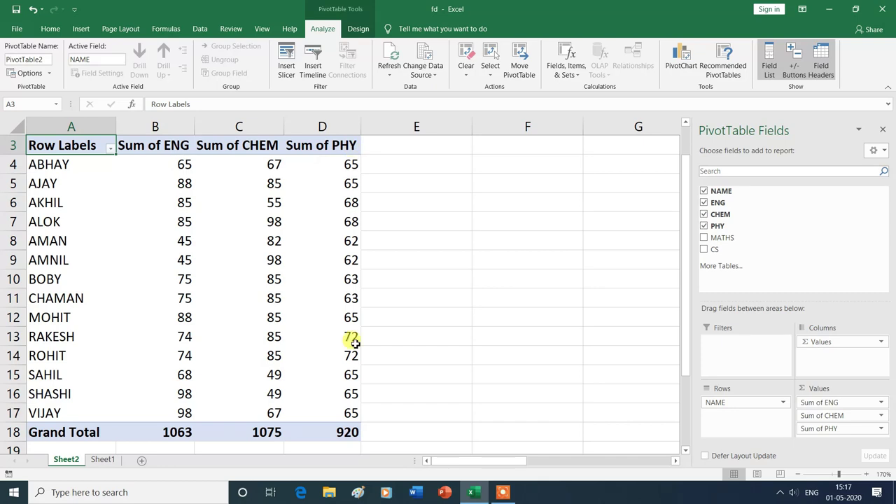
{"action": "left_click", "coordinate": [704, 238]}
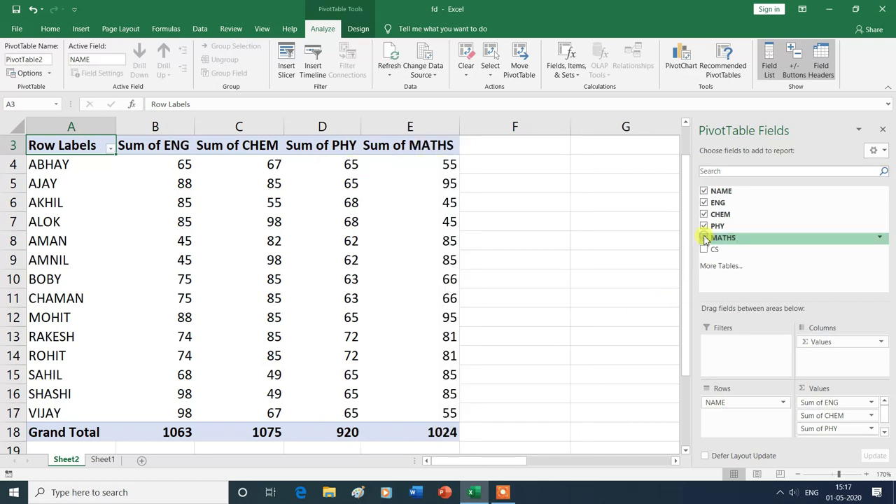
{"action": "left_click", "coordinate": [704, 250]}
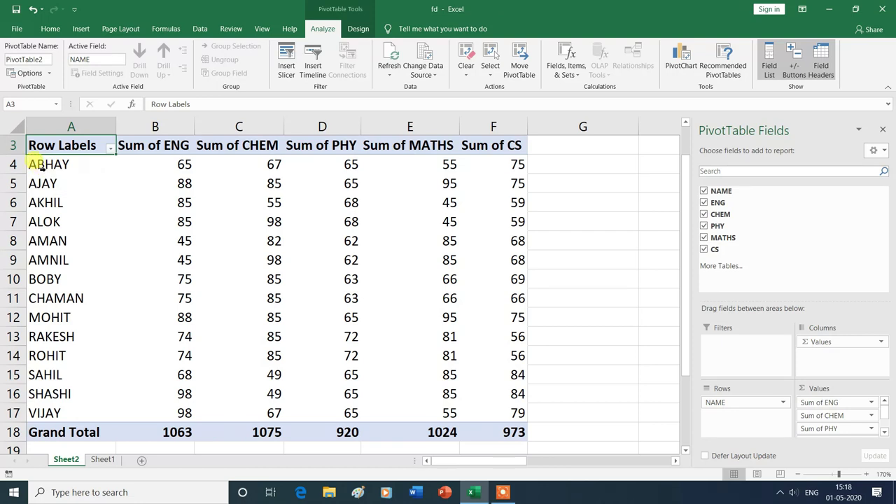
Filter the pivot rows to ABHAY alone, showing totals 65, 67, 65, 55 and 75.
{"action": "left_click", "coordinate": [111, 149]}
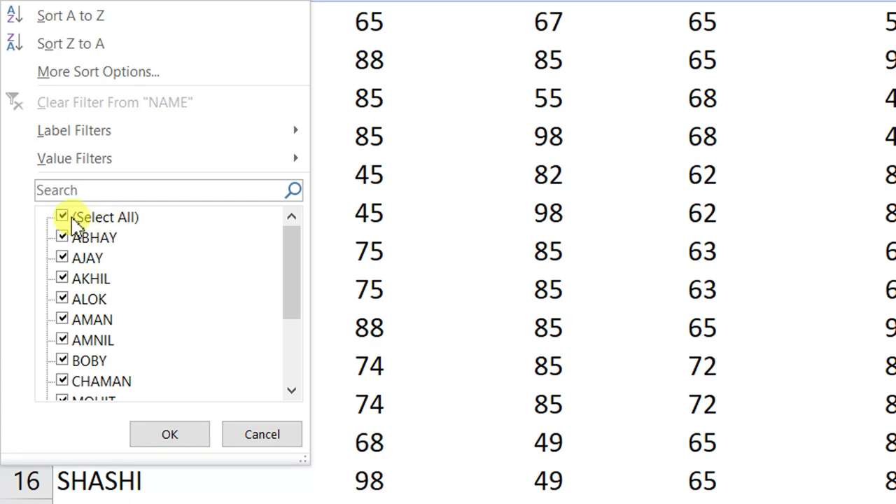
{"action": "left_click", "coordinate": [63, 217]}
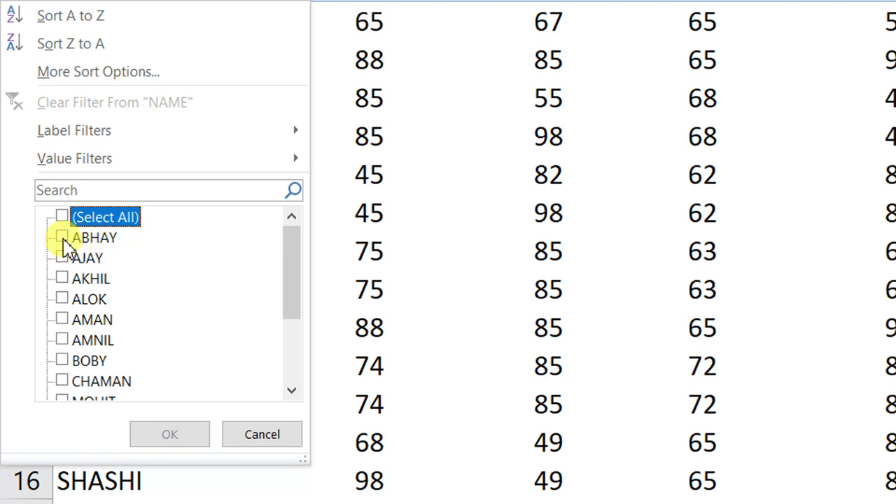
{"action": "left_click", "coordinate": [63, 238]}
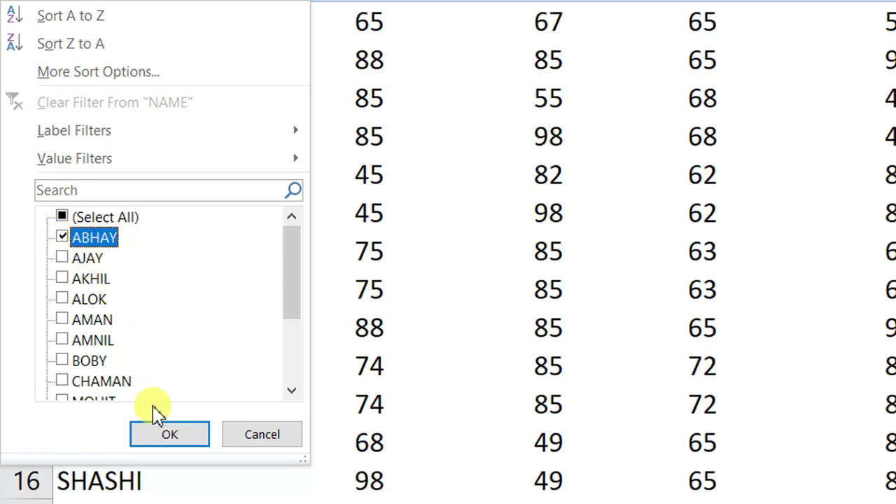
{"action": "left_click", "coordinate": [168, 433]}
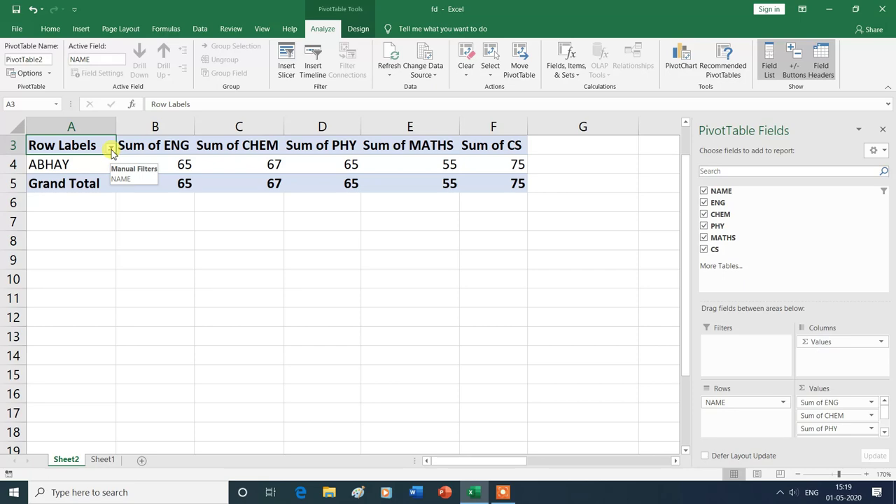
{"action": "left_click", "coordinate": [111, 152]}
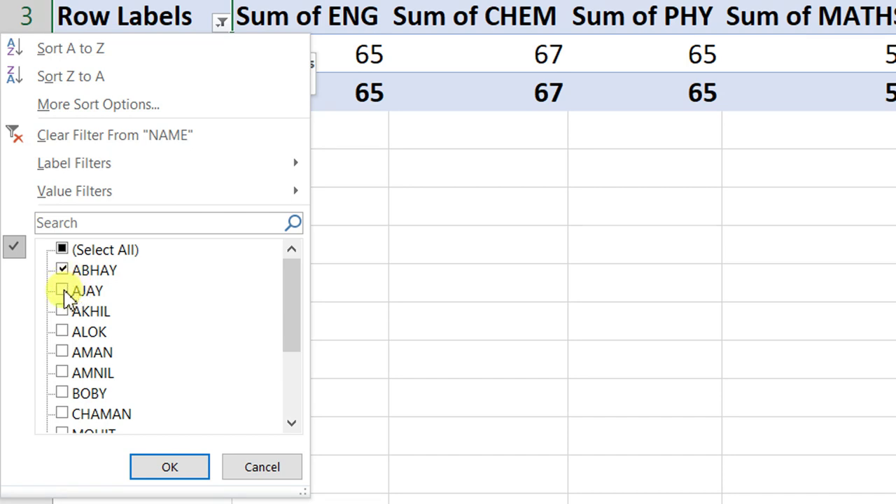
Change the name filter to show only AJAY, ALOK and AMAN.
{"action": "left_click", "coordinate": [62, 291]}
{"action": "left_click", "coordinate": [62, 270]}
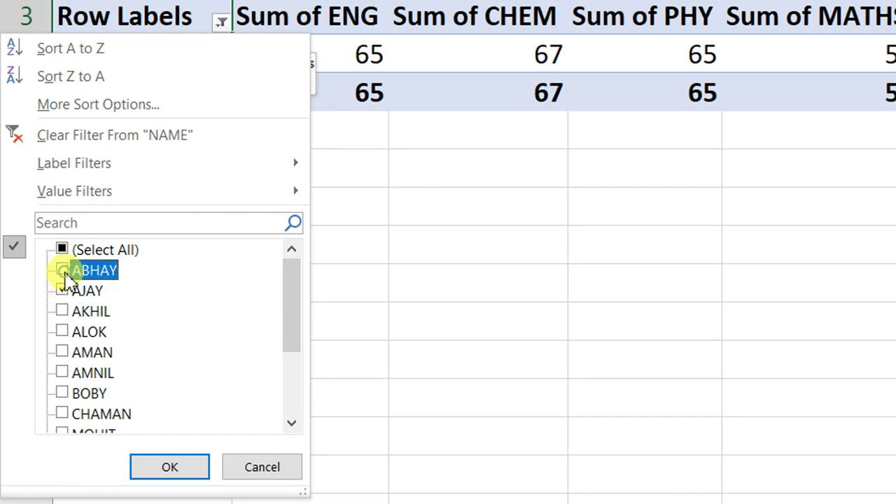
{"action": "left_click", "coordinate": [64, 332]}
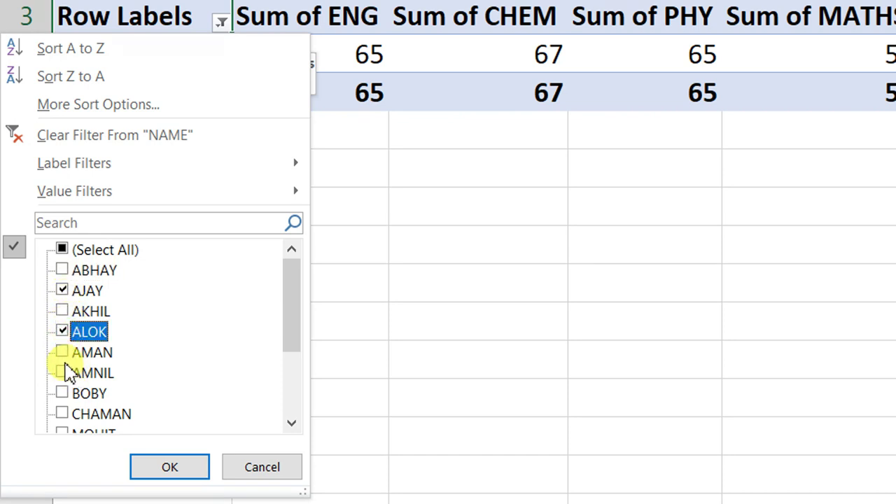
{"action": "left_click", "coordinate": [63, 352]}
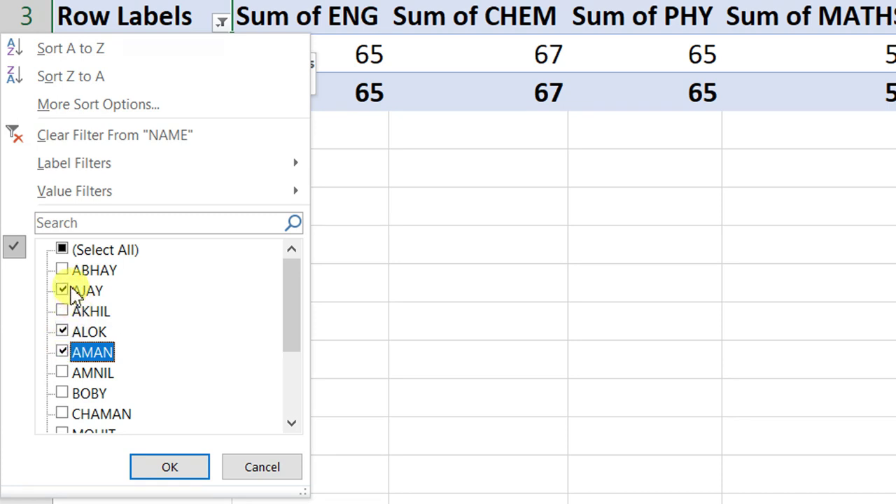
{"action": "left_click", "coordinate": [168, 438]}
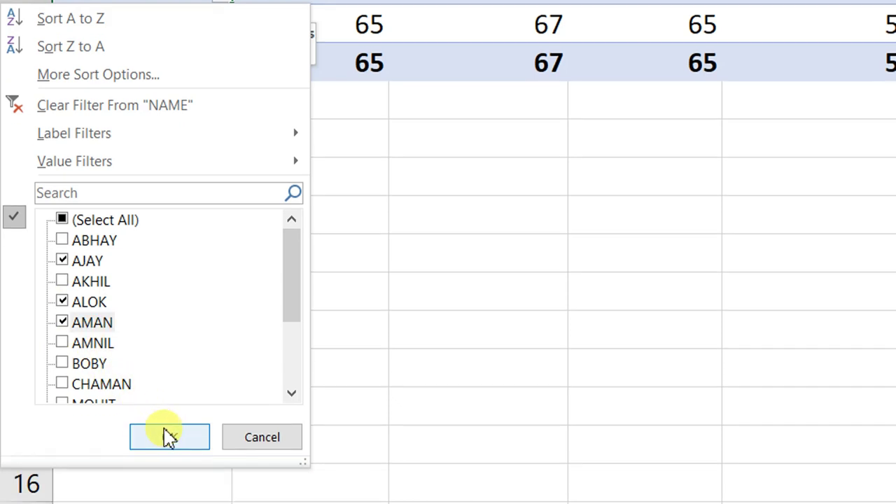
{"action": "left_click", "coordinate": [168, 438]}
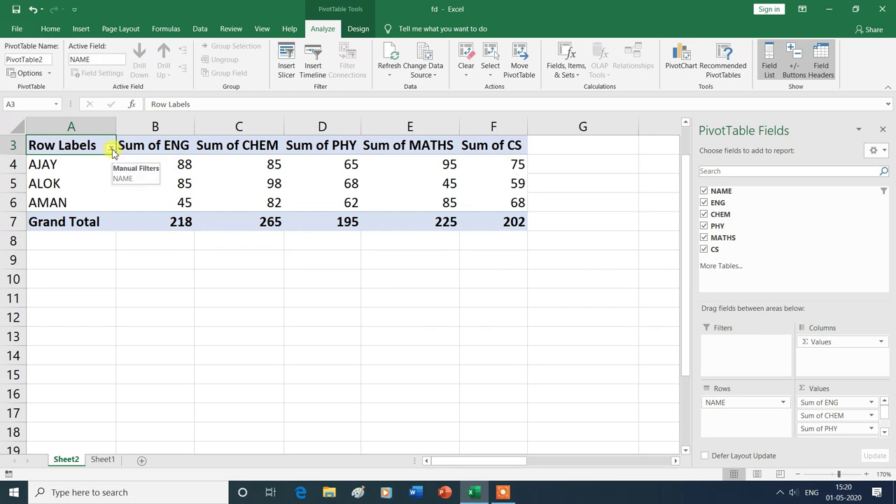
{"action": "left_click", "coordinate": [112, 151]}
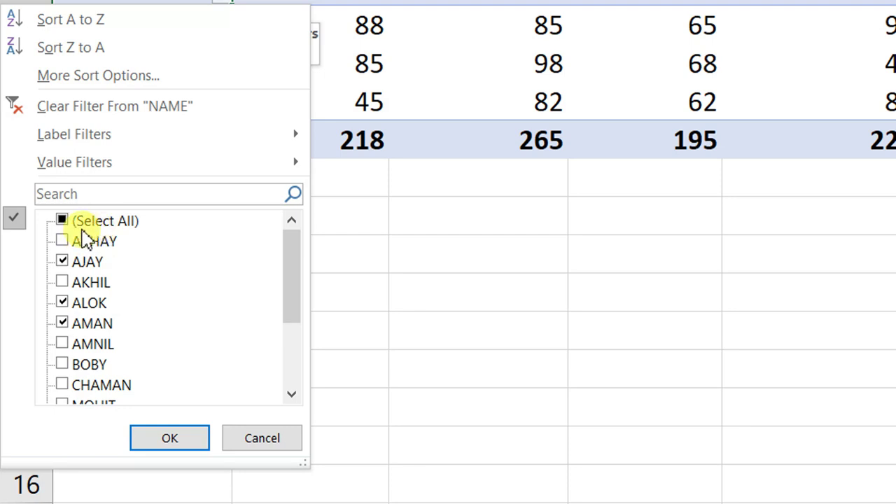
Select all names again to restore all 14 students, then inspect cells F11, F10 and B4.
{"action": "left_click", "coordinate": [62, 220]}
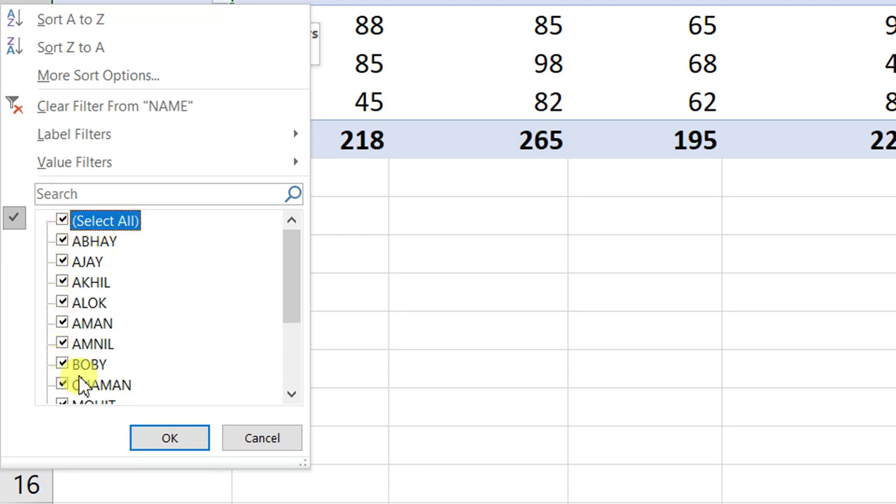
{"action": "left_click", "coordinate": [162, 436]}
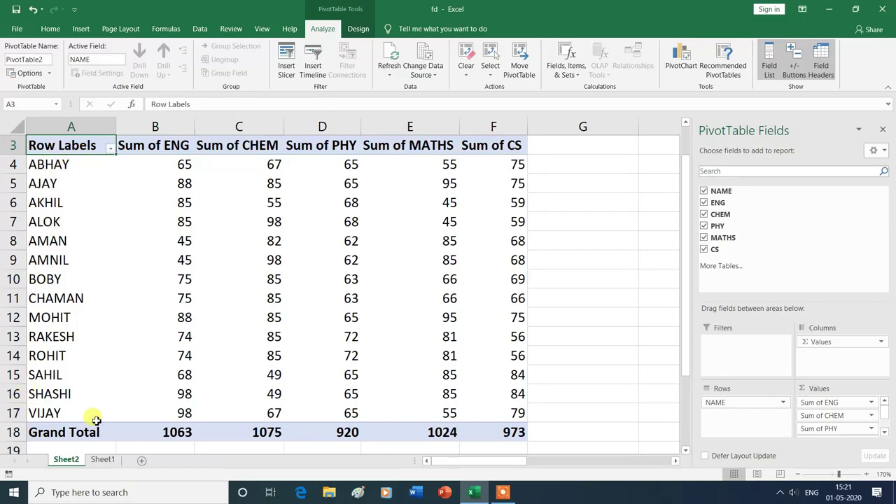
{"action": "left_click", "coordinate": [513, 297]}
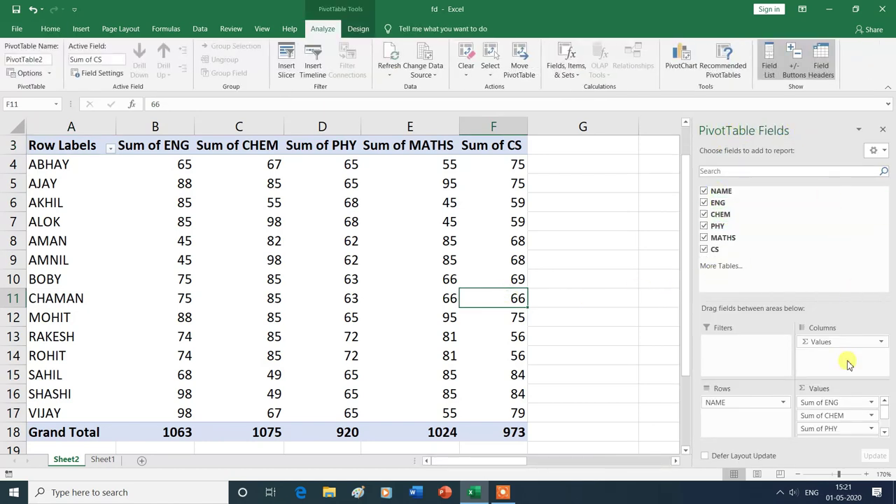
{"action": "left_click", "coordinate": [604, 278]}
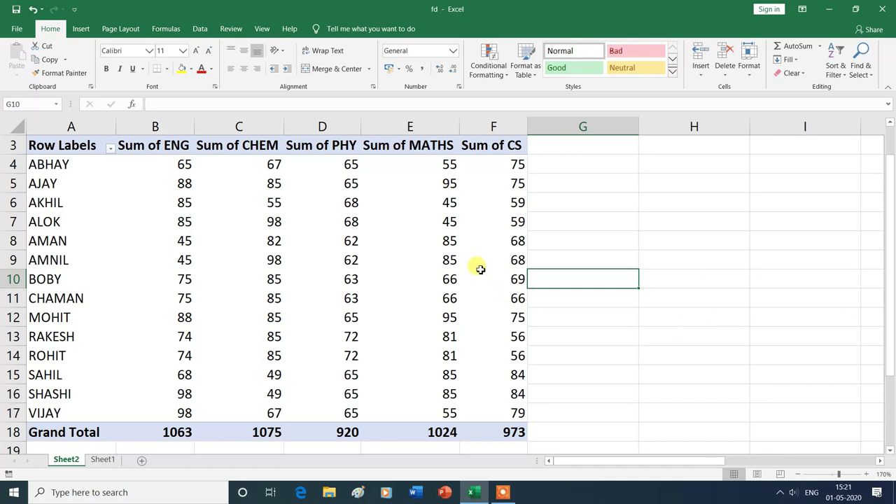
{"action": "mouse_move", "coordinate": [494, 260]}
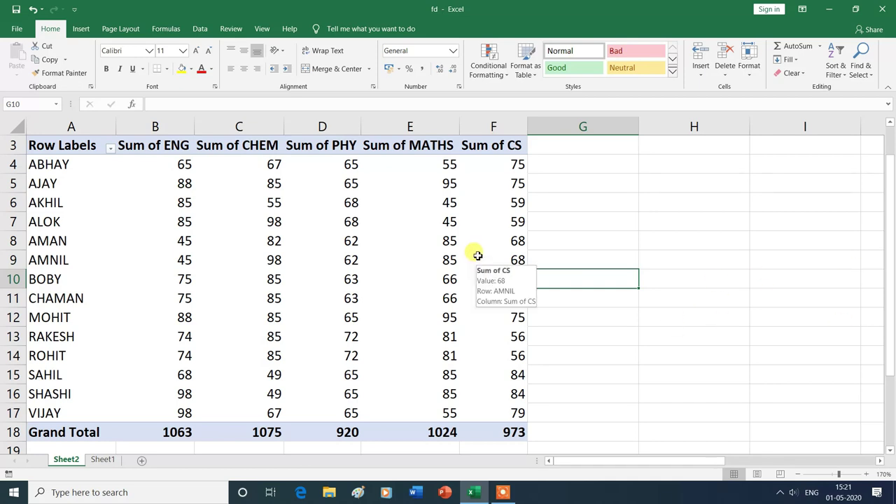
{"action": "left_click", "coordinate": [476, 255]}
{"action": "left_click", "coordinate": [495, 284]}
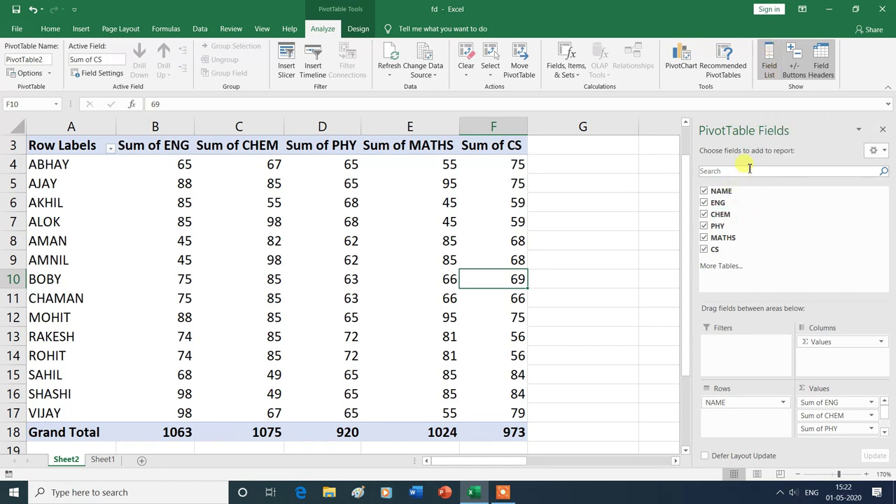
{"action": "left_click", "coordinate": [593, 282]}
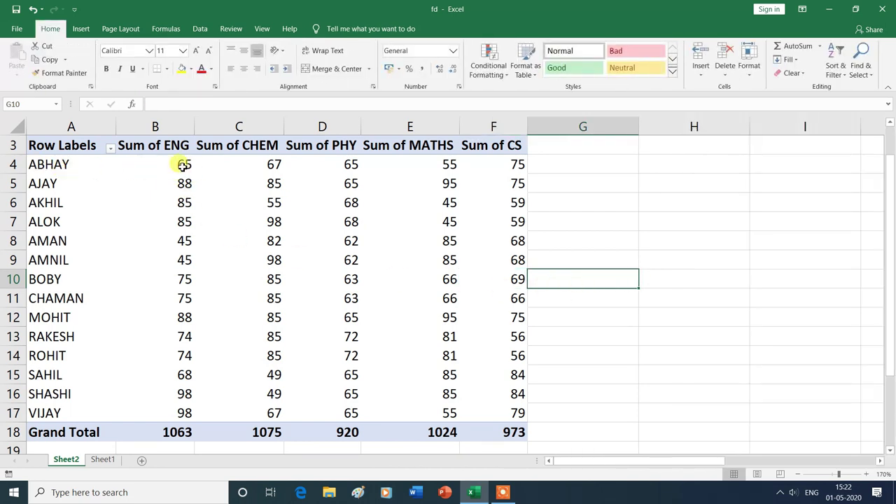
{"action": "mouse_move", "coordinate": [183, 164]}
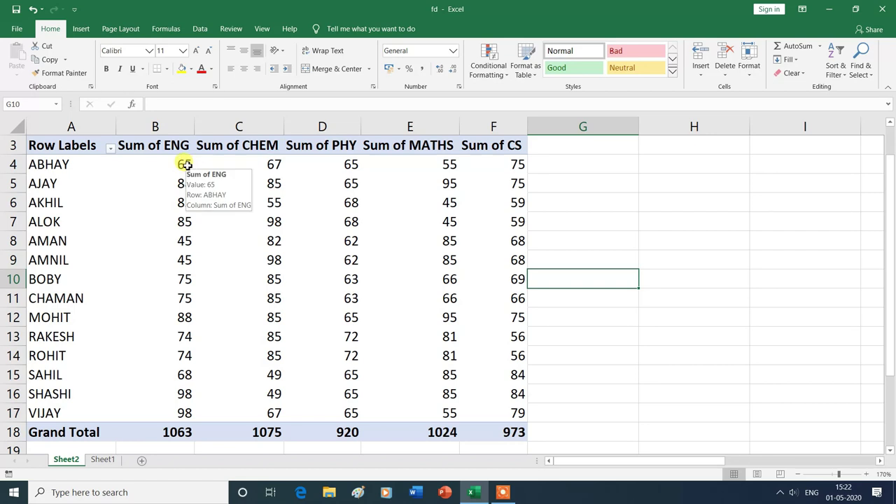
{"action": "left_click", "coordinate": [187, 164]}
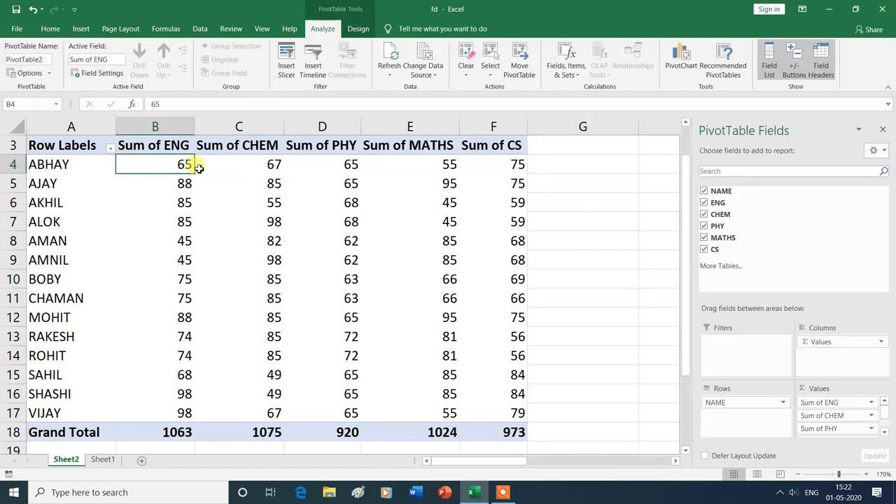
{"action": "mouse_move", "coordinate": [221, 258]}
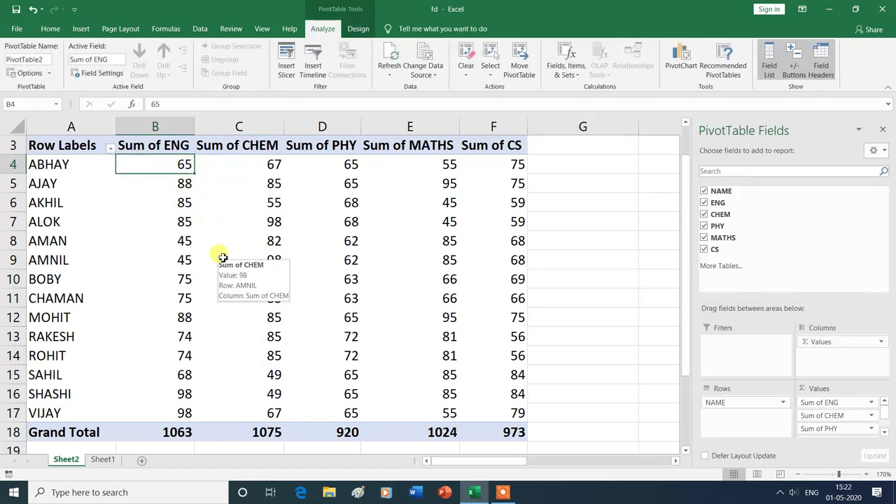
{"action": "key", "text": "Delete"}
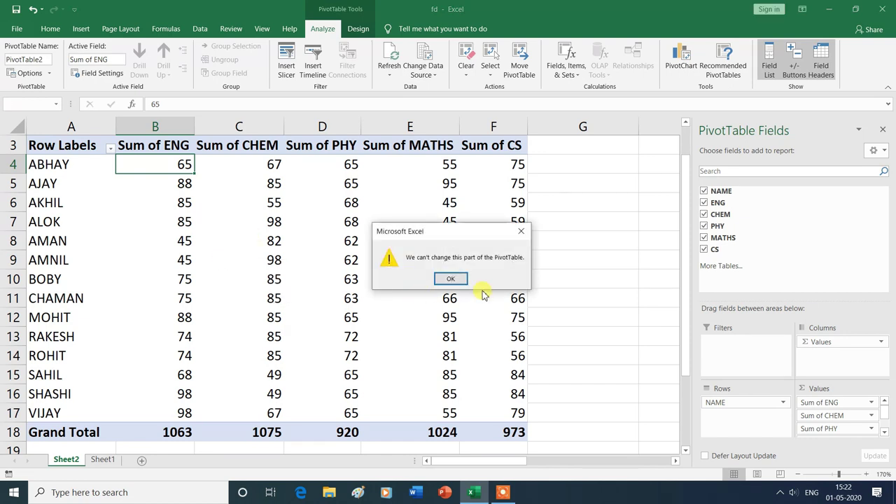
{"action": "left_click", "coordinate": [459, 281]}
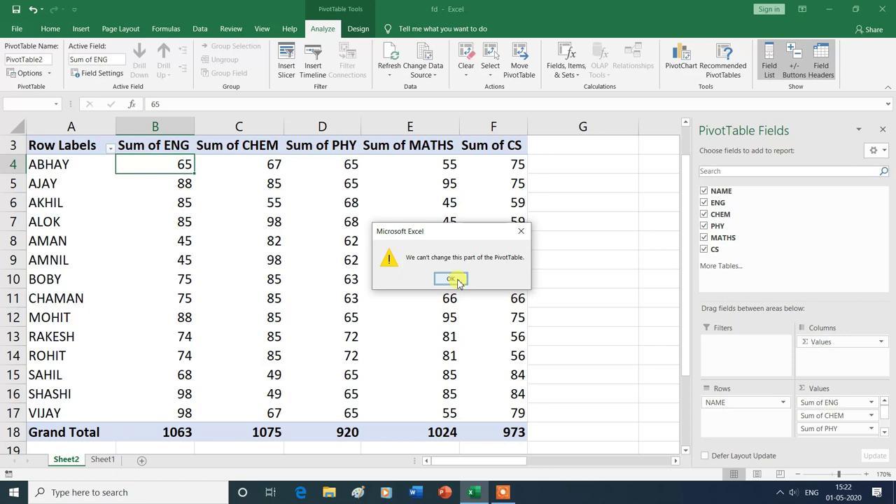
{"action": "left_click", "coordinate": [452, 279]}
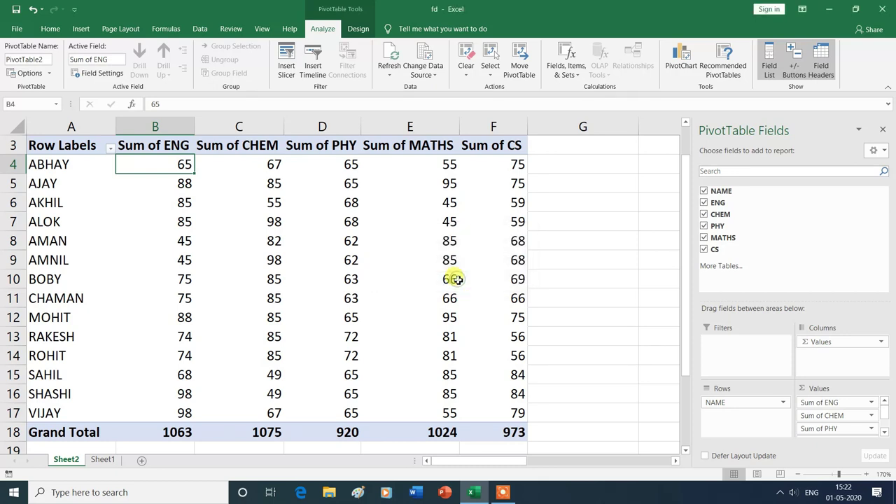
Enter 90 as ABHAY's ENG mark in Sheet1 cell B14, then return to Sheet2.
{"action": "left_click", "coordinate": [103, 459]}
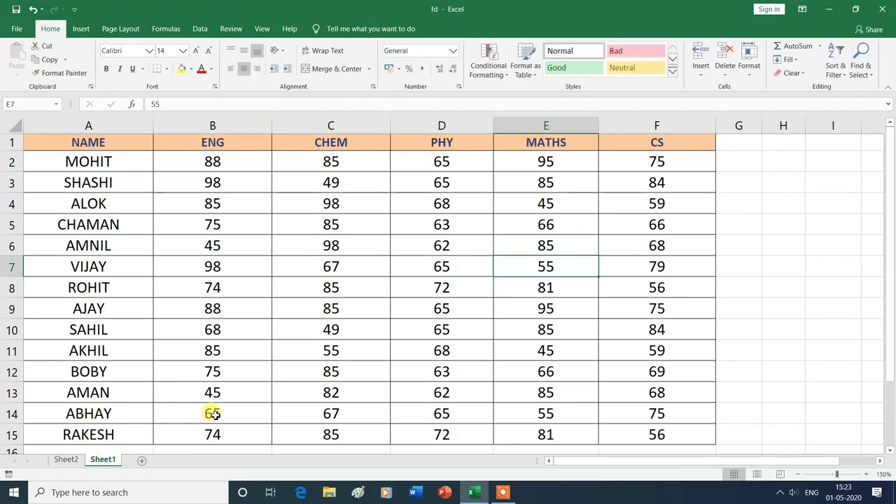
{"action": "left_click", "coordinate": [212, 414]}
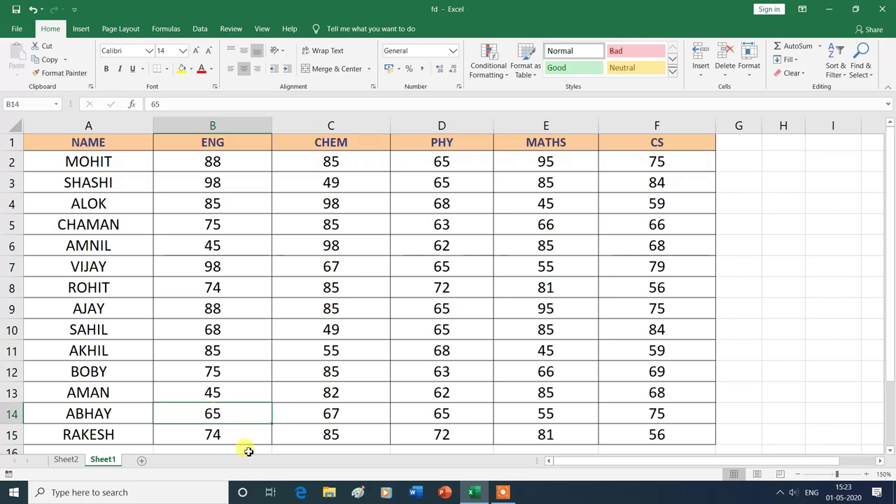
{"action": "type", "text": "90"}
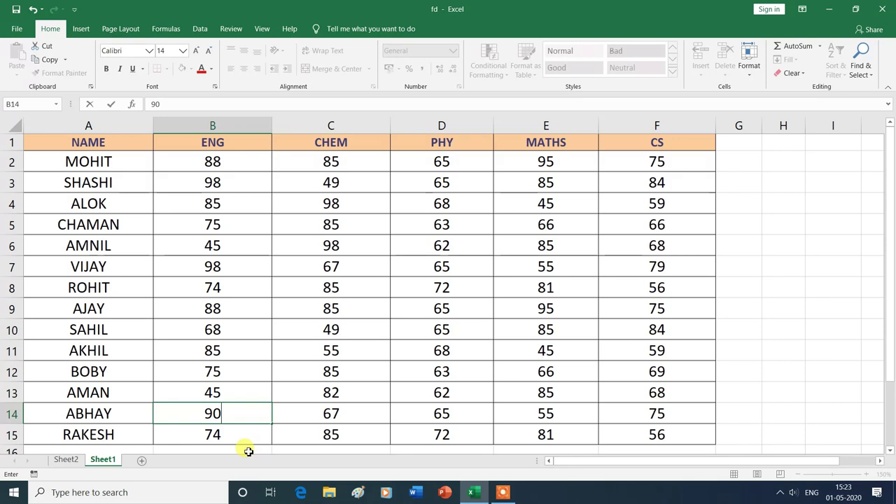
{"action": "left_click", "coordinate": [66, 460]}
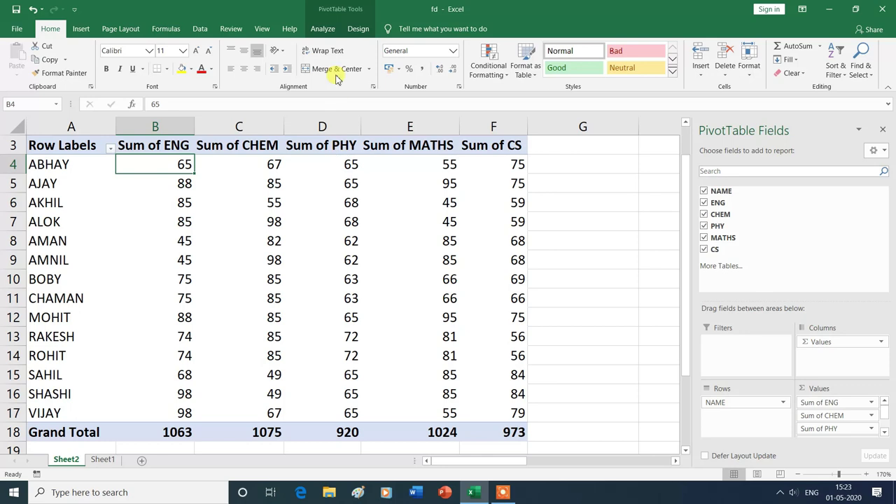
Refresh the pivot table so ABHAY's ENG shows 90 and the ENG total reaches 1088.
{"action": "left_click", "coordinate": [324, 29]}
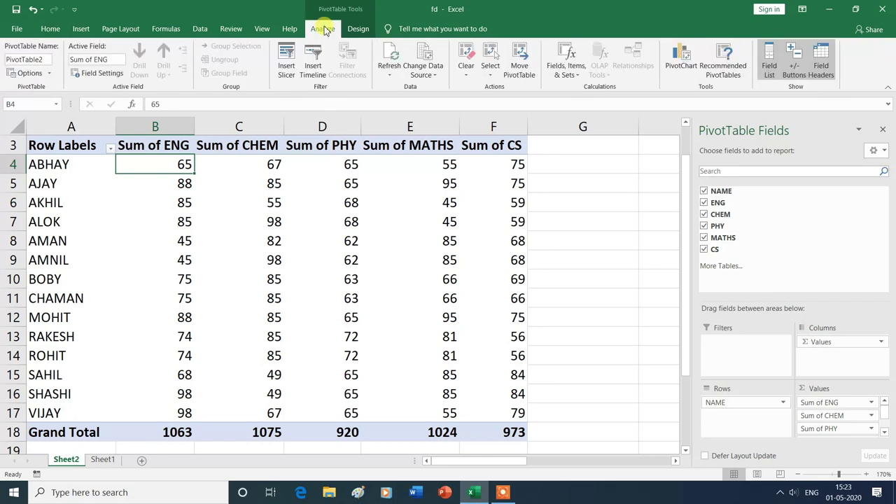
{"action": "left_click", "coordinate": [390, 70]}
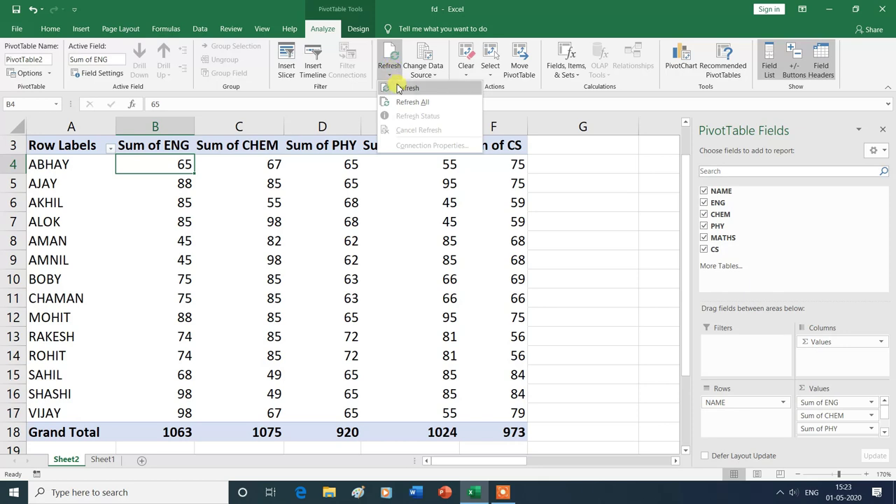
{"action": "left_click", "coordinate": [404, 90]}
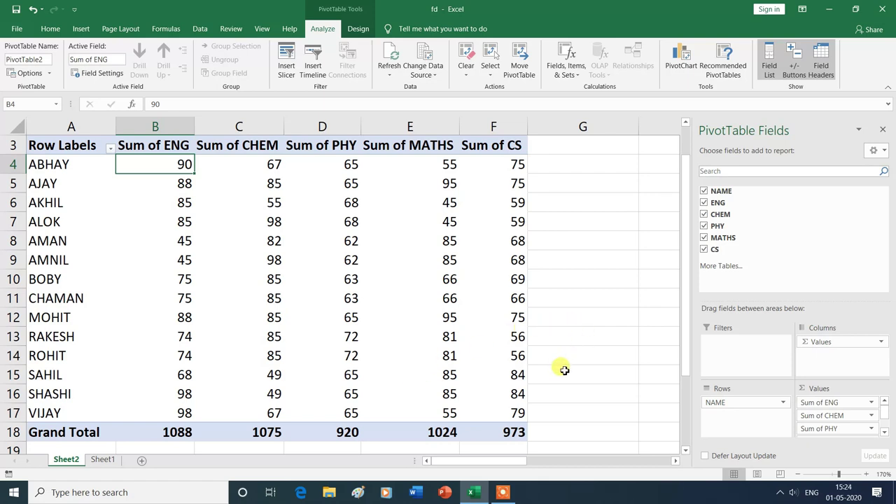
{"action": "left_click", "coordinate": [409, 317]}
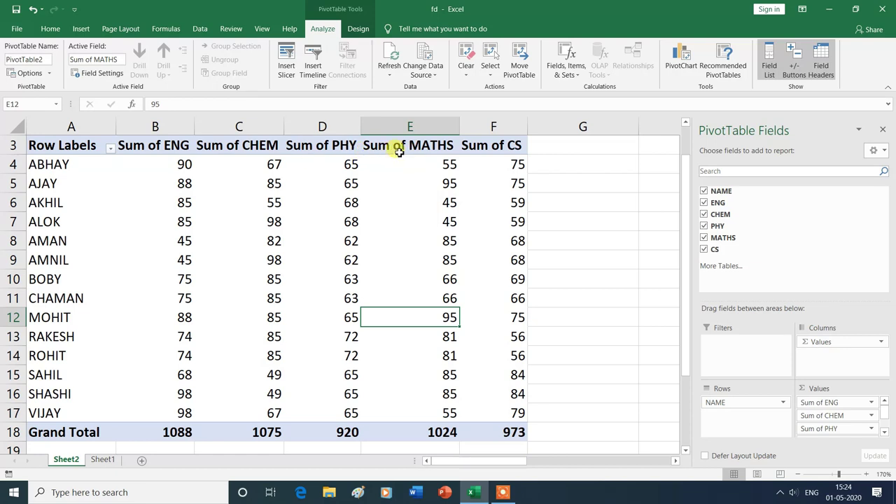
{"action": "left_click", "coordinate": [704, 250]}
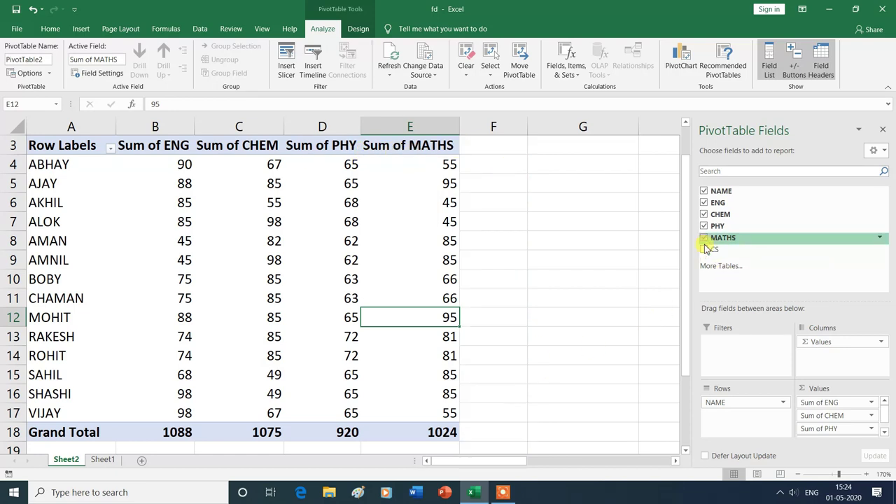
{"action": "left_click", "coordinate": [705, 238]}
{"action": "left_click", "coordinate": [704, 226]}
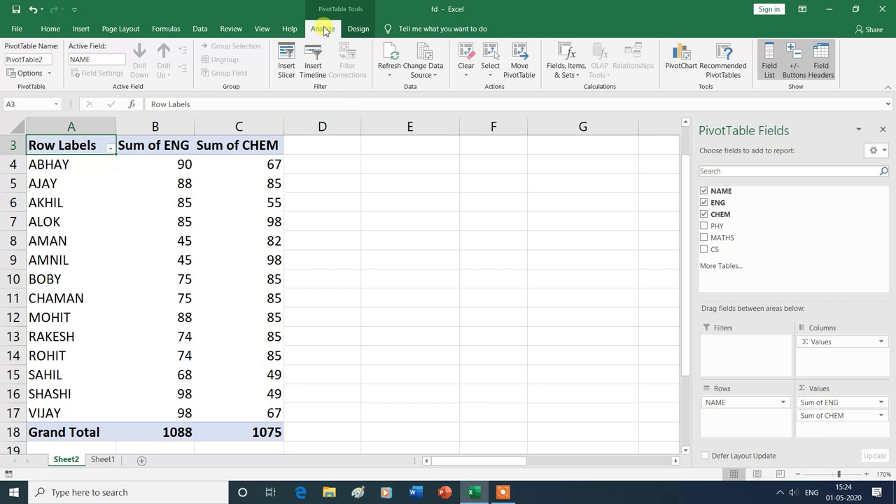
Insert a slicer on the NAME field for the Sheet2 pivot table.
{"action": "left_click", "coordinate": [287, 65]}
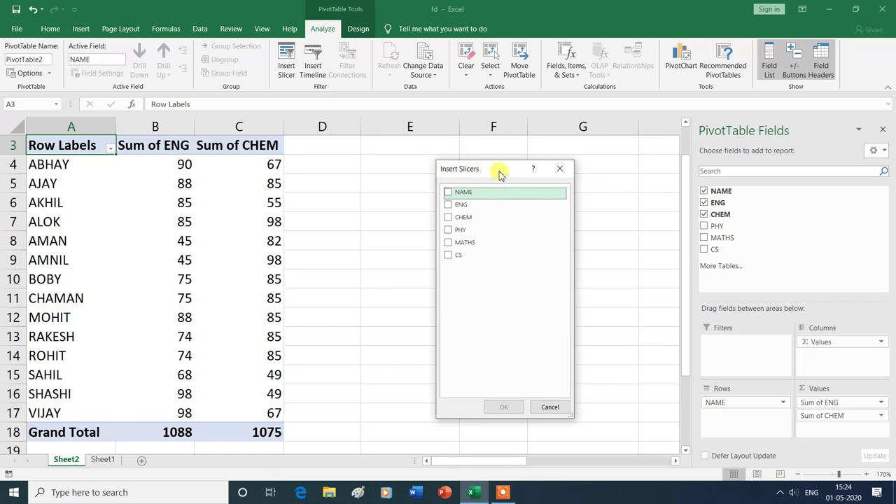
{"action": "left_click_drag", "start_coordinate": [500, 174], "coordinate": [435, 175]}
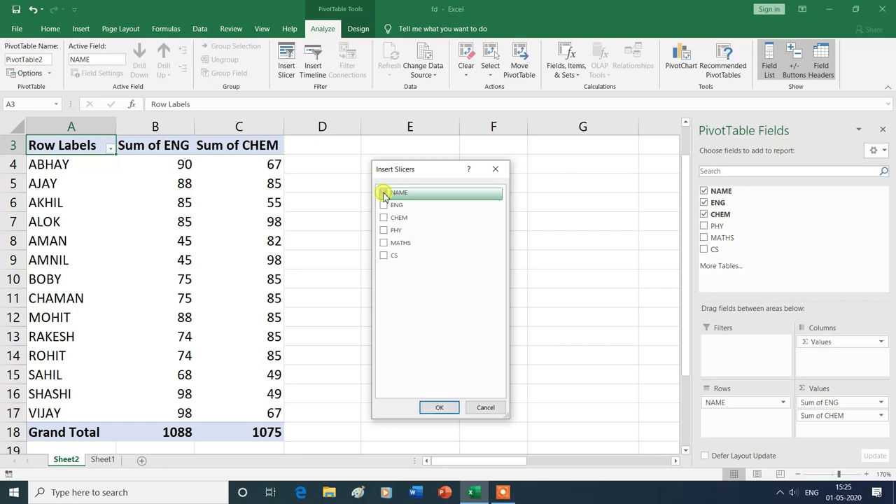
{"action": "left_click", "coordinate": [385, 193]}
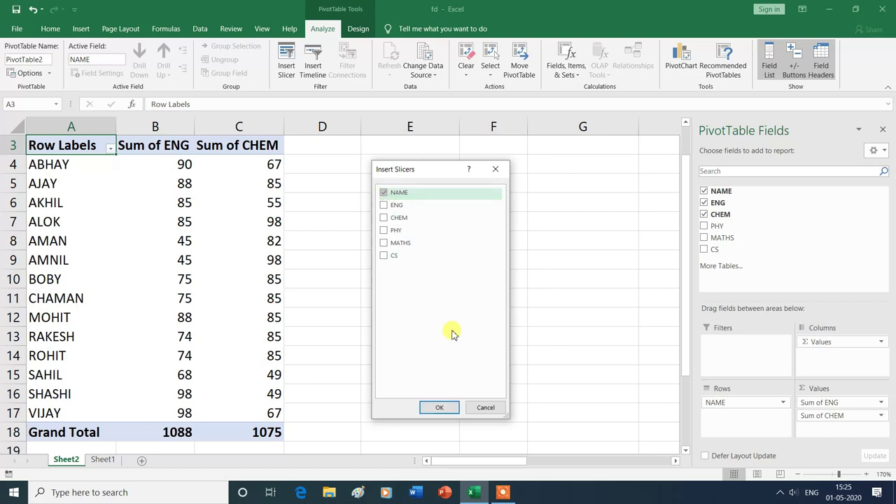
{"action": "left_click", "coordinate": [440, 408]}
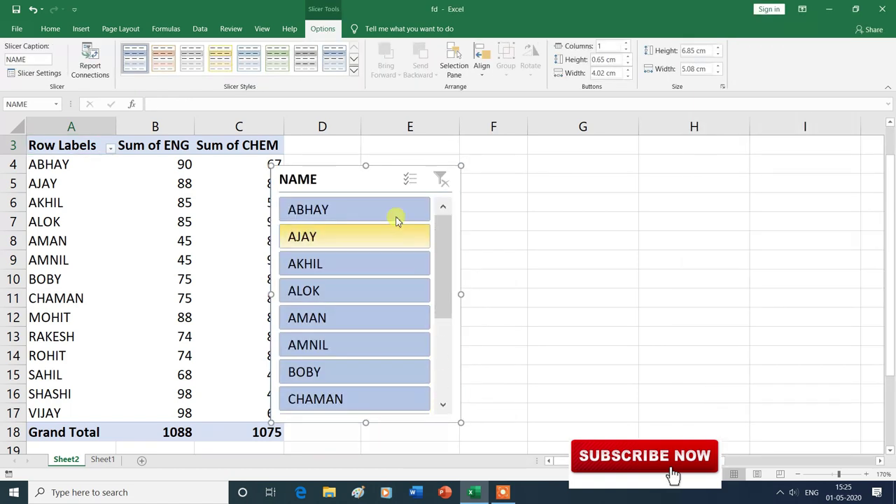
Move the slicer beside the pivot, with 2 columns and 0.8 × 2.2 cm buttons.
{"action": "left_click_drag", "start_coordinate": [372, 172], "coordinate": [467, 165]}
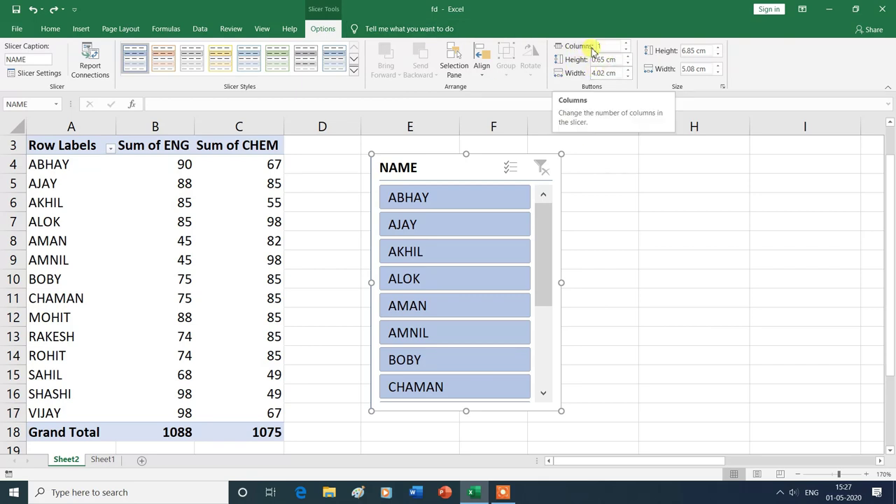
{"action": "left_click", "coordinate": [627, 44]}
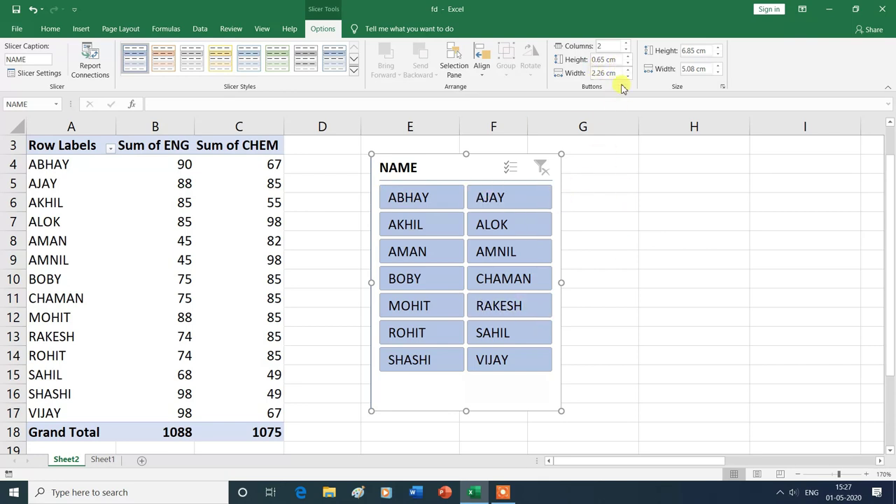
{"action": "left_click", "coordinate": [628, 58]}
{"action": "left_click", "coordinate": [628, 57]}
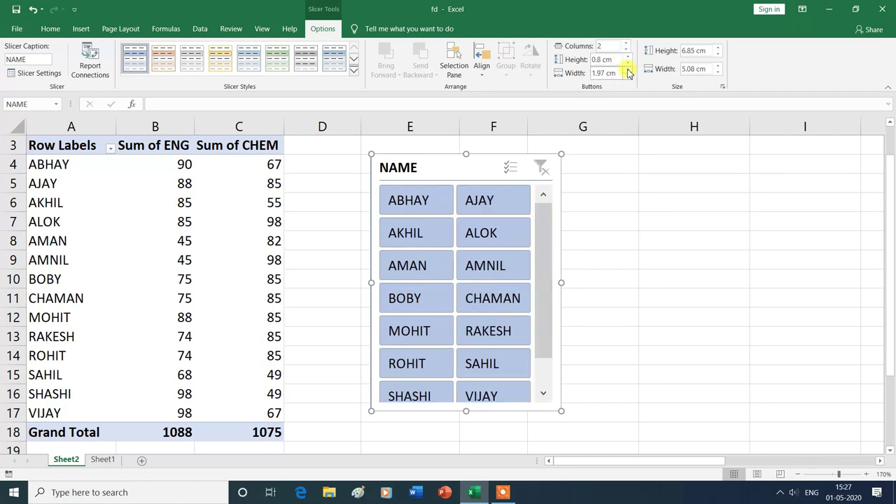
{"action": "left_click", "coordinate": [628, 71]}
{"action": "left_click", "coordinate": [628, 71]}
{"action": "left_click", "coordinate": [628, 71]}
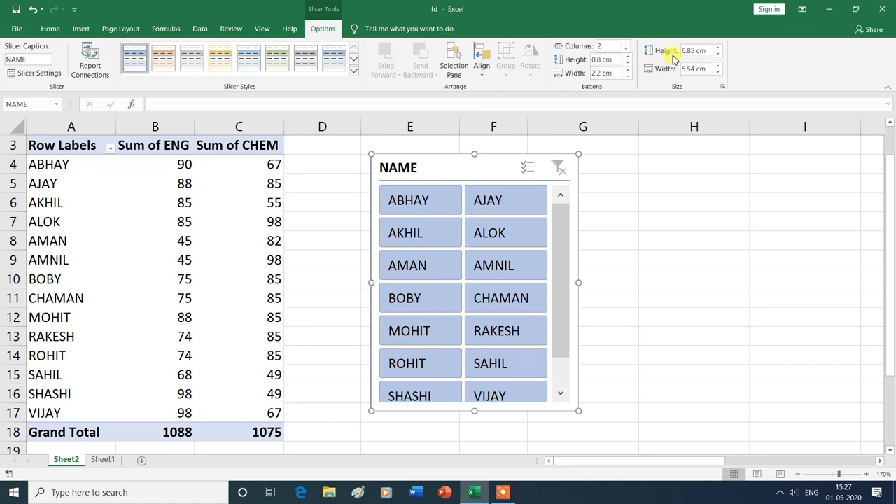
Resize the slicer to 7.1 × 5.9 cm and apply a green style.
{"action": "left_click", "coordinate": [717, 47]}
{"action": "left_click", "coordinate": [718, 48]}
{"action": "left_click", "coordinate": [717, 48]}
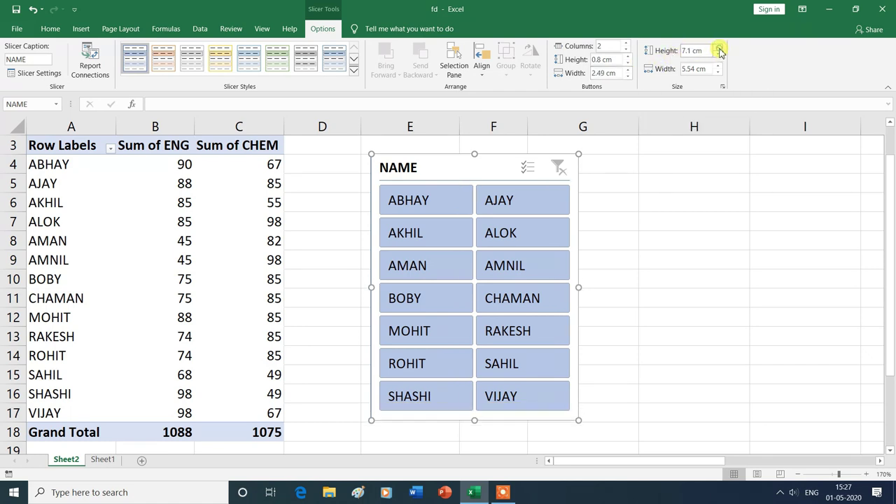
{"action": "left_click", "coordinate": [718, 71]}
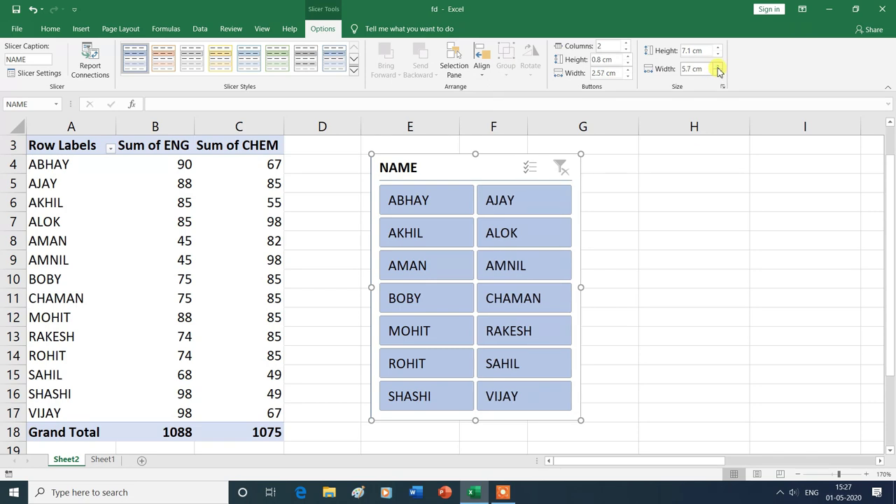
{"action": "left_click", "coordinate": [717, 71]}
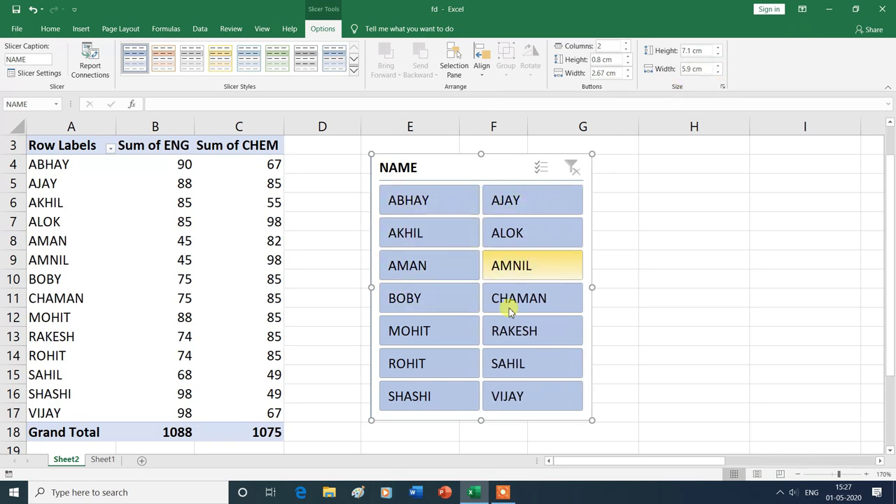
{"action": "left_click", "coordinate": [170, 65]}
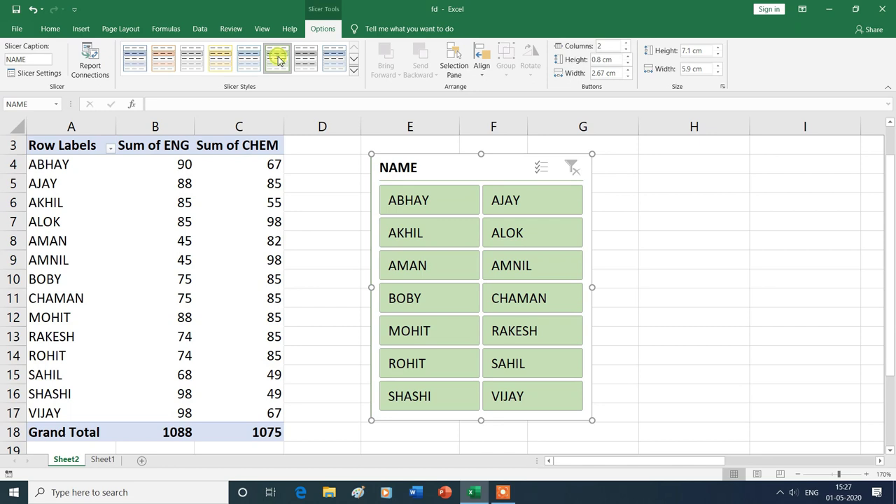
{"action": "left_click", "coordinate": [287, 74]}
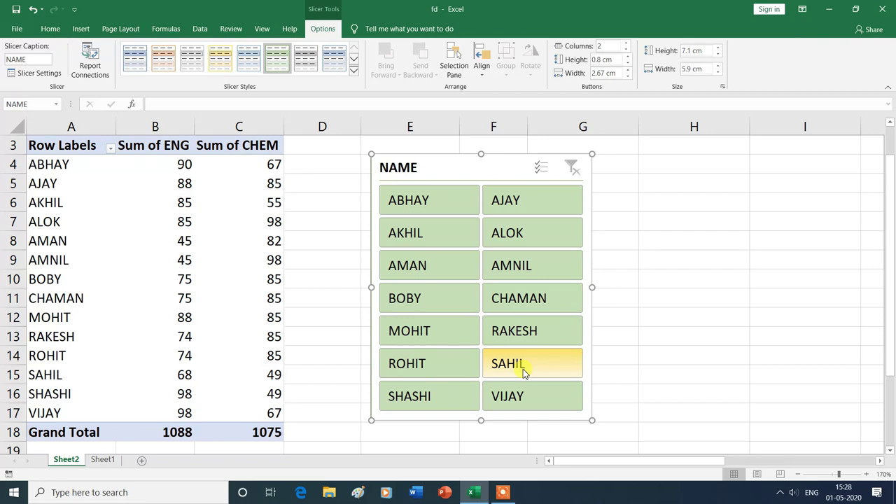
{"action": "left_click", "coordinate": [496, 436]}
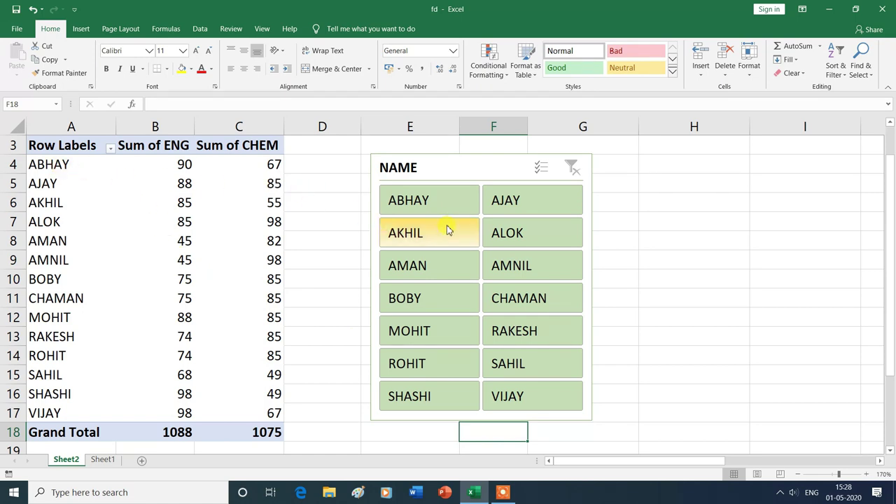
Filter the pivot table in turn to AMAN, RAKESH, ROHIT, SHASHI, then VIJAY (98 ENG, 67 CHEM).
{"action": "left_click", "coordinate": [435, 272]}
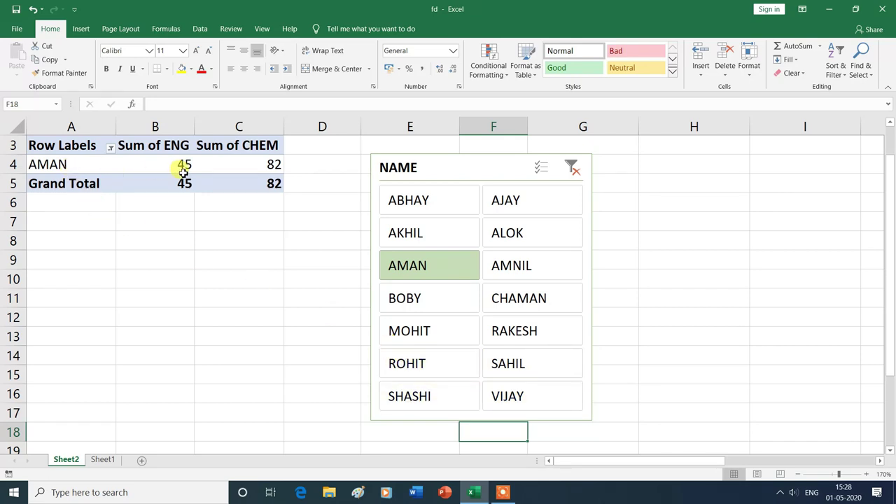
{"action": "left_click", "coordinate": [526, 333]}
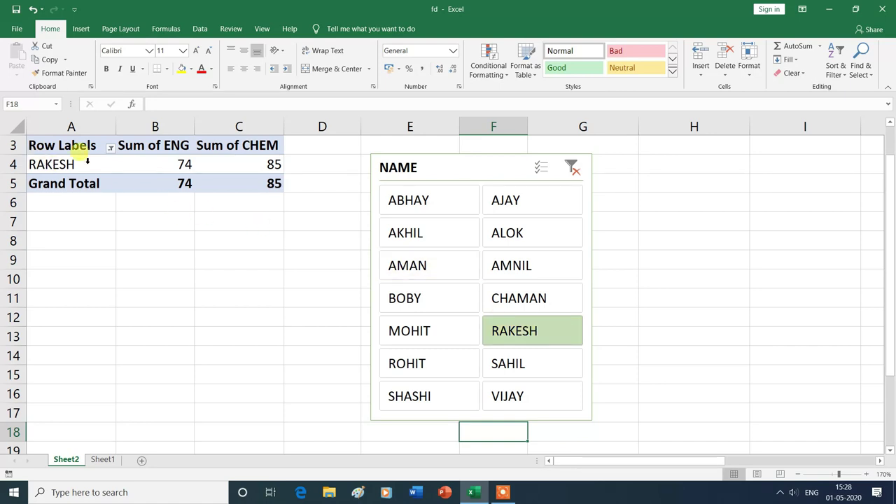
{"action": "left_click", "coordinate": [413, 364]}
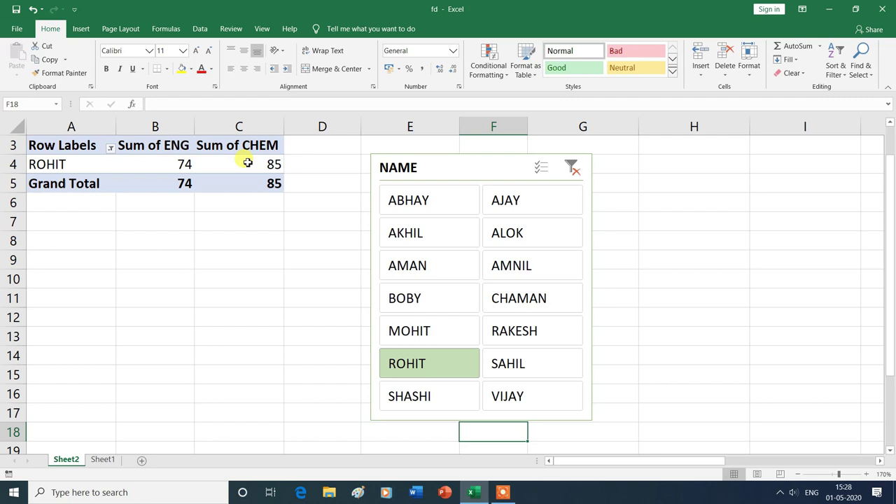
{"action": "left_click", "coordinate": [414, 405]}
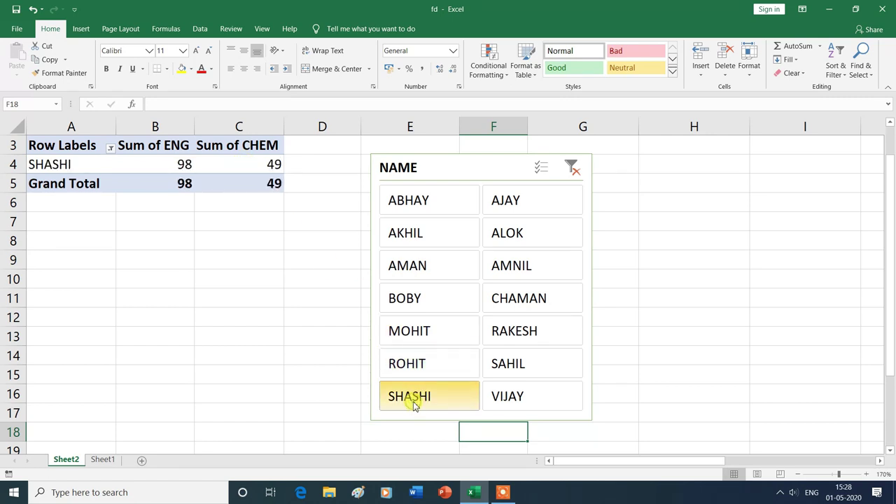
{"action": "left_click", "coordinate": [506, 399]}
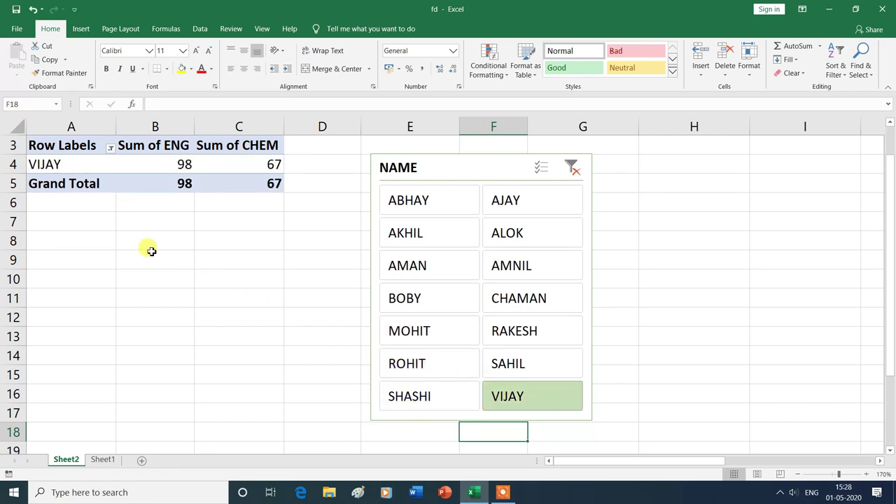
{"action": "mouse_move", "coordinate": [541, 167]}
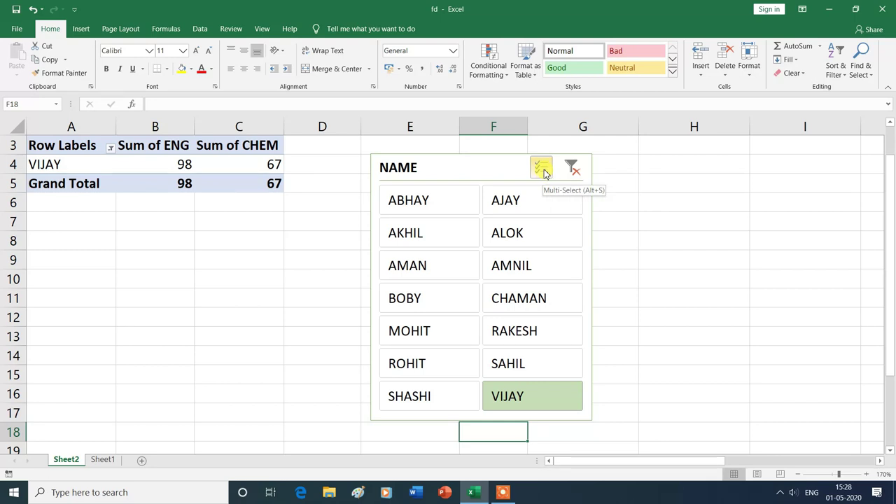
With multi-select on, show ABHAY, BOBY, MOHIT and ROHIT together, then CHAMAN alone (75 ENG, 85 CHEM).
{"action": "left_click", "coordinate": [534, 172]}
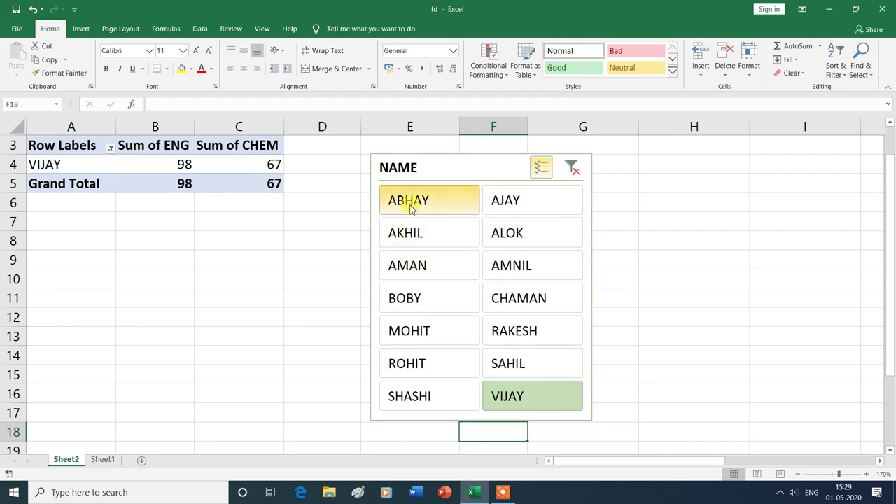
{"action": "left_click", "coordinate": [409, 208]}
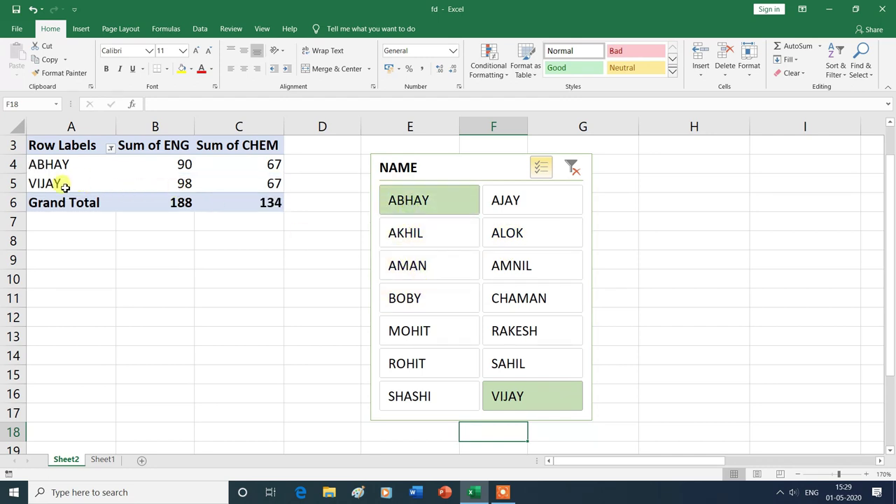
{"action": "left_click", "coordinate": [411, 298]}
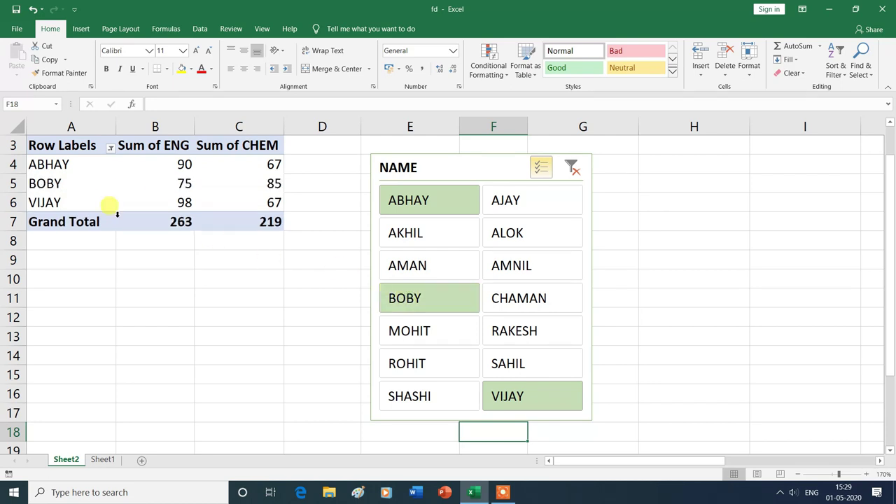
{"action": "left_click", "coordinate": [411, 338]}
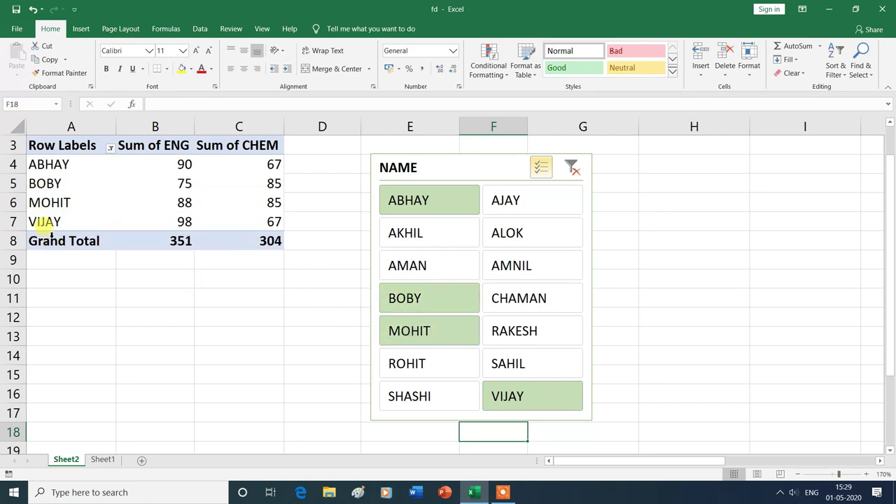
{"action": "left_click", "coordinate": [412, 375]}
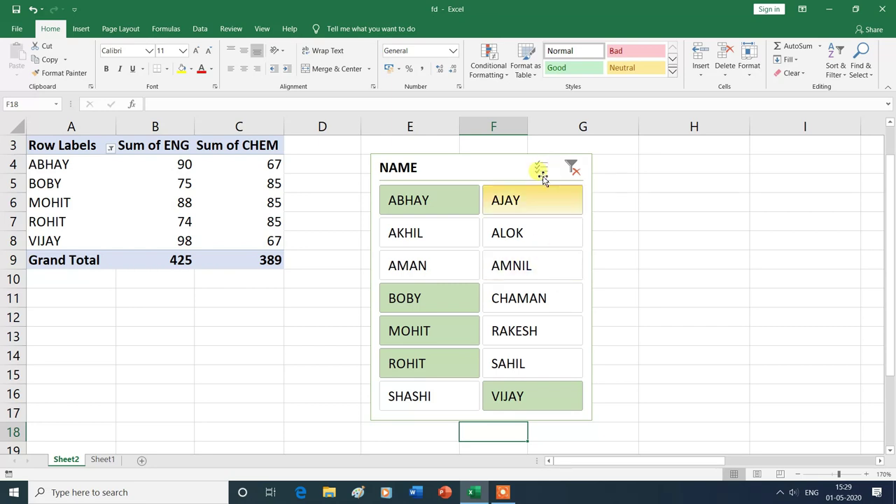
{"action": "left_click", "coordinate": [539, 298]}
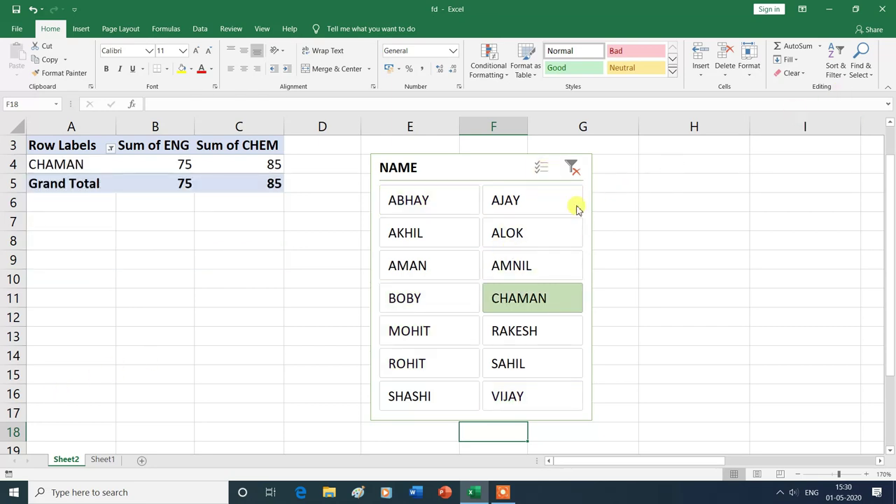